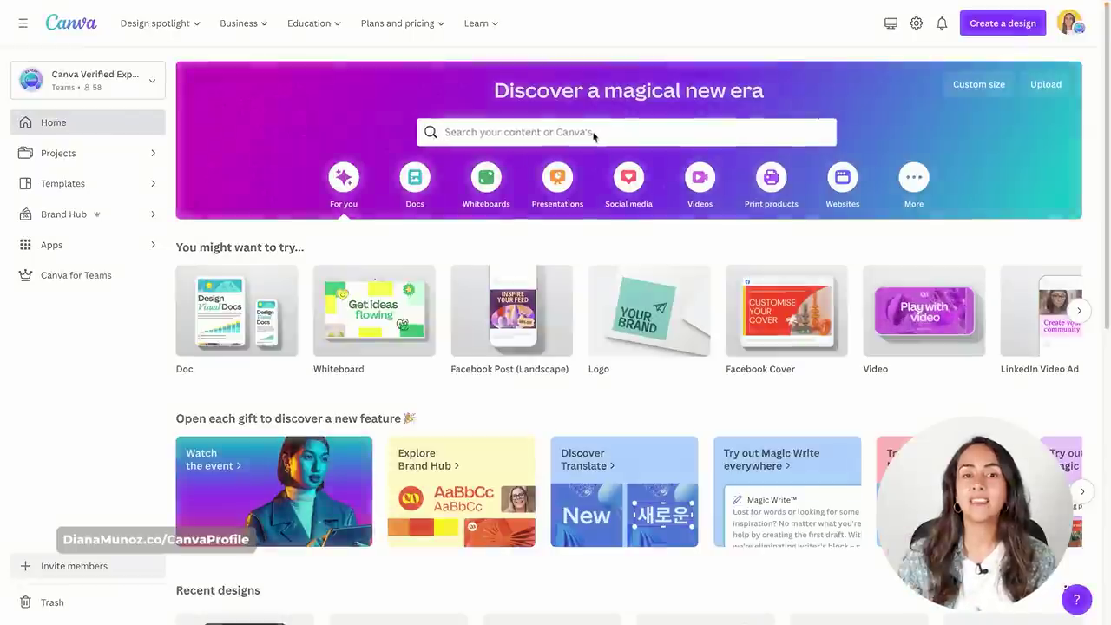
Search for "logo" and browse the logo templates
click(596, 135)
text(logo)
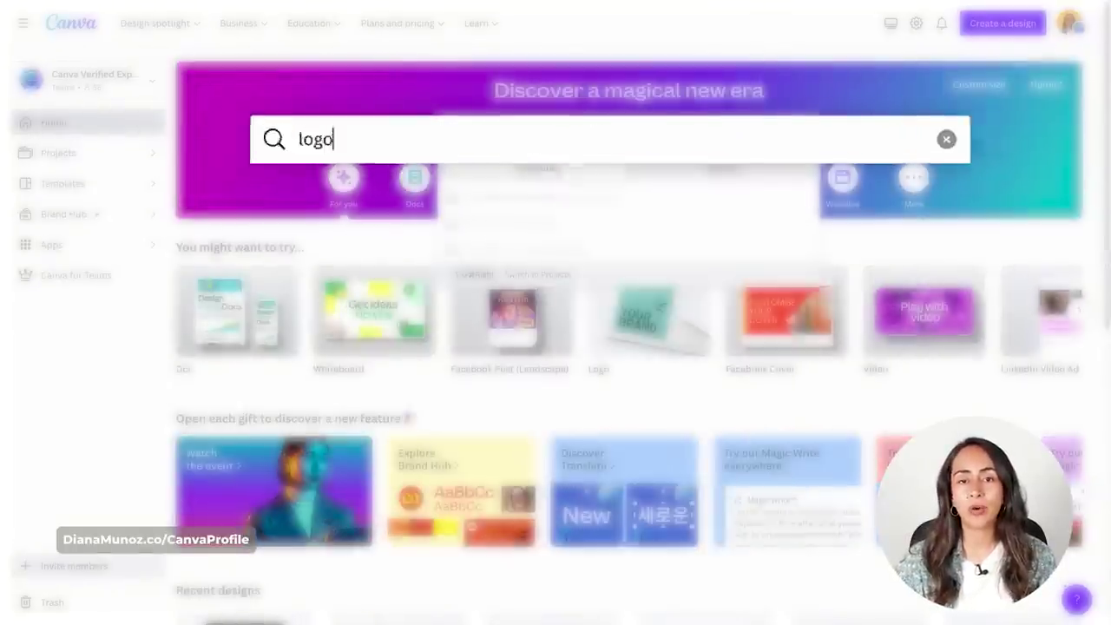
key(Return)
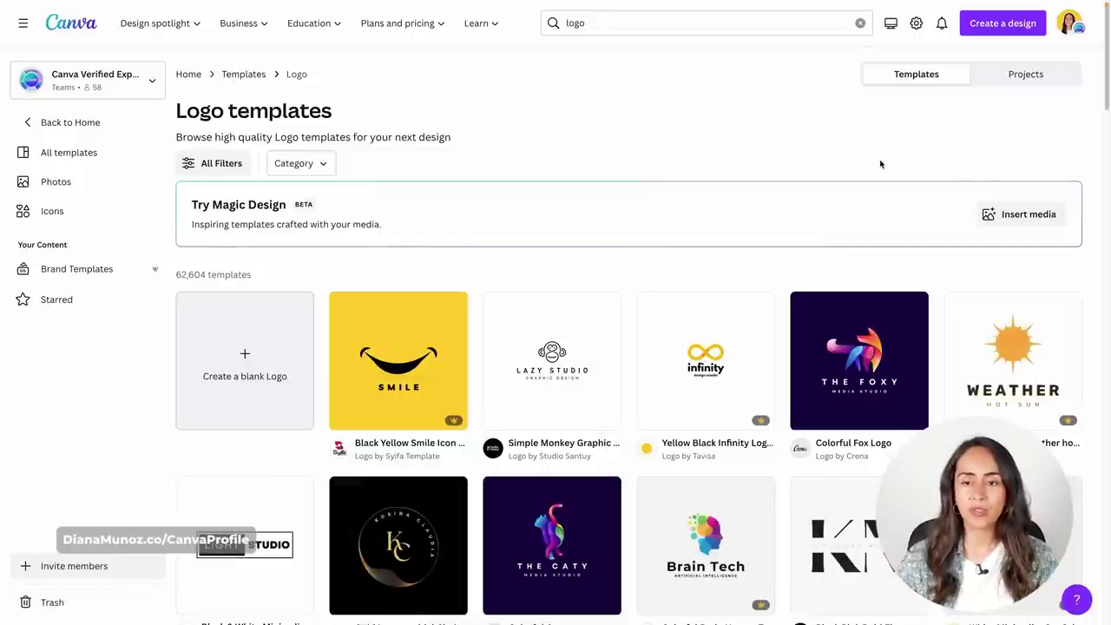
scroll(935, 273, down, 3)
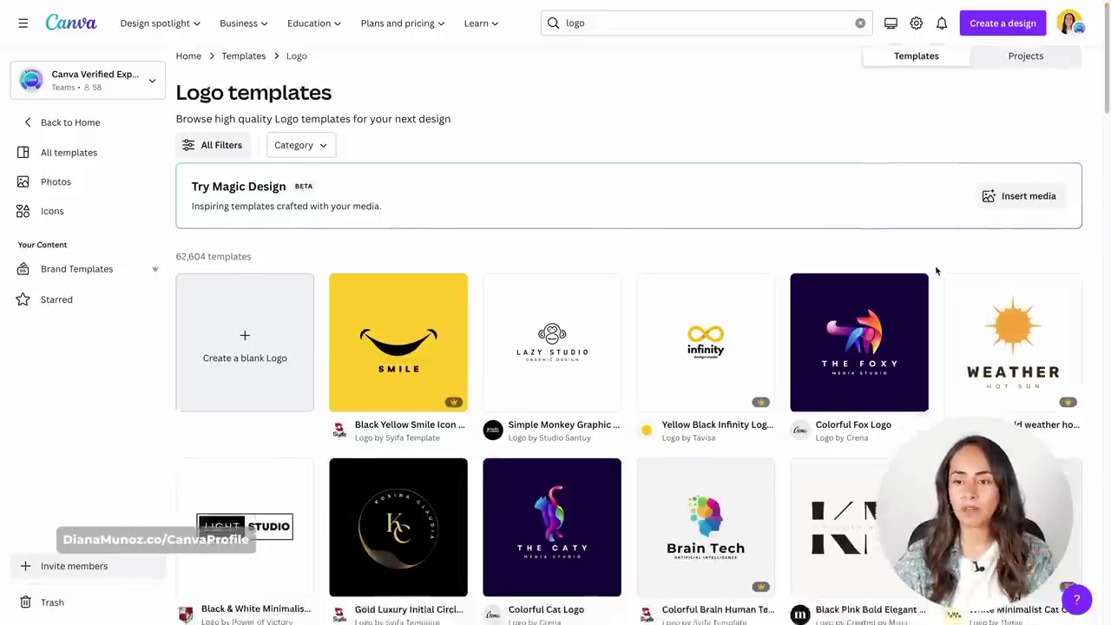
scroll(935, 272, down, 3)
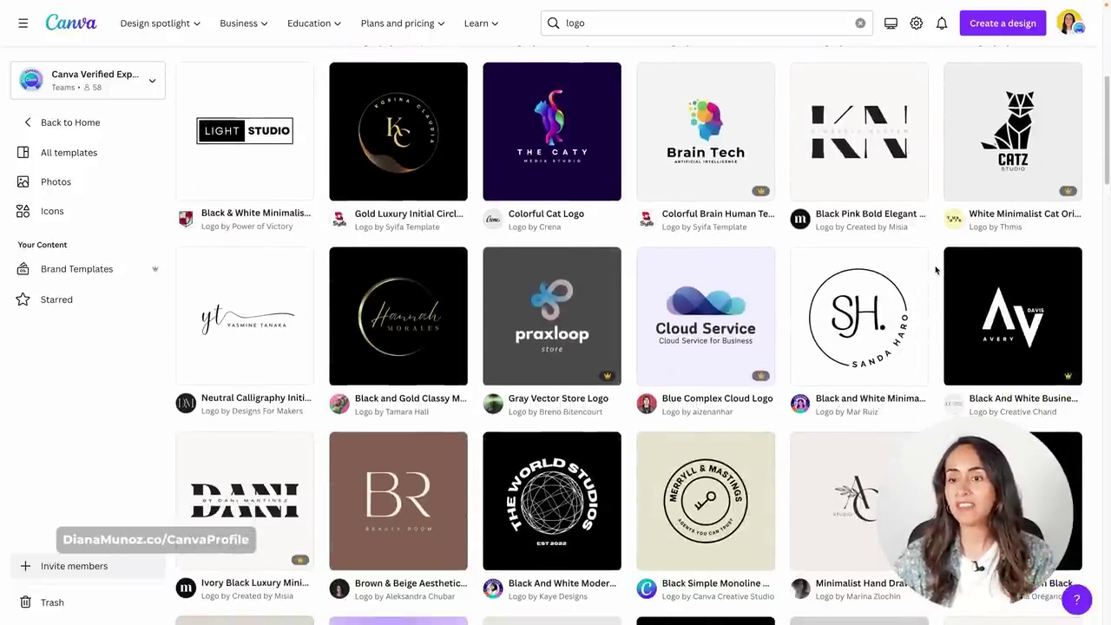
scroll(935, 272, down, 2)
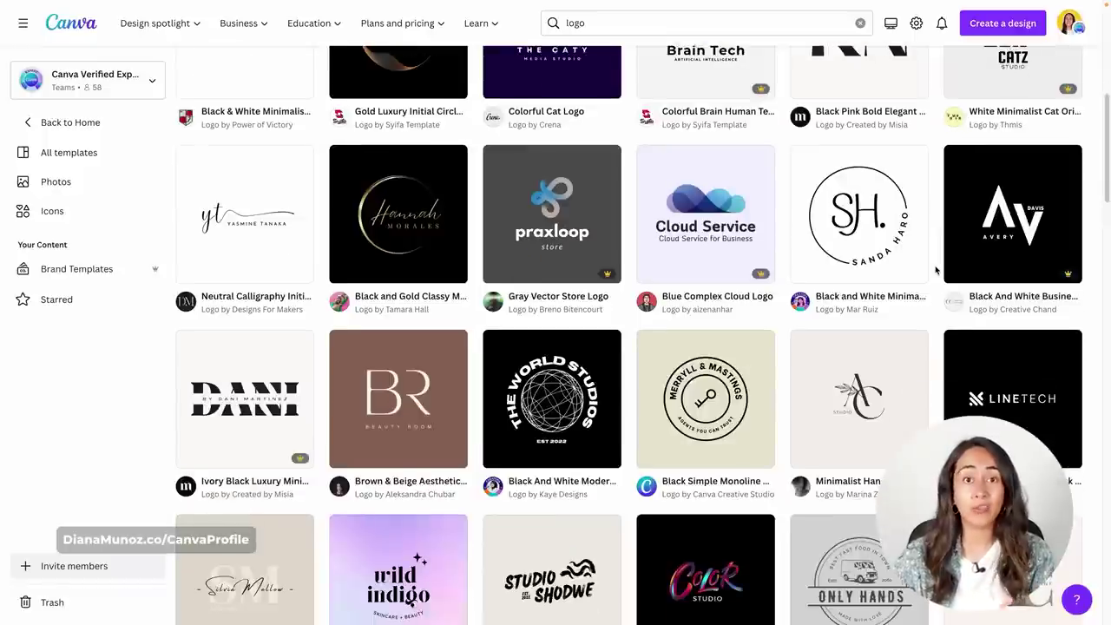
scroll(936, 271, down, 1)
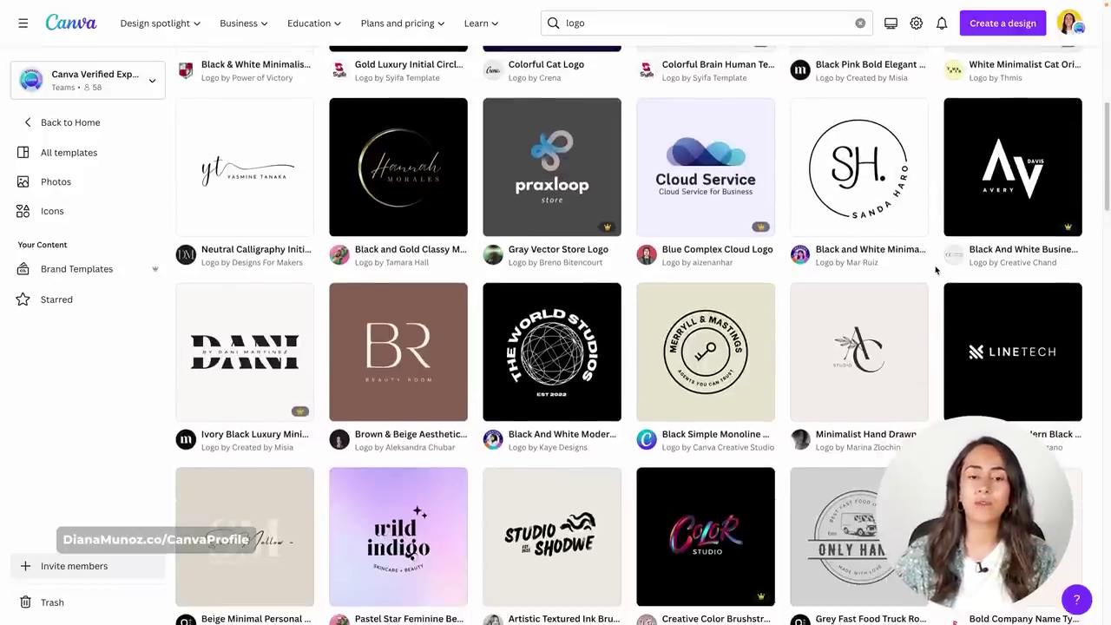
scroll(936, 272, down, 1)
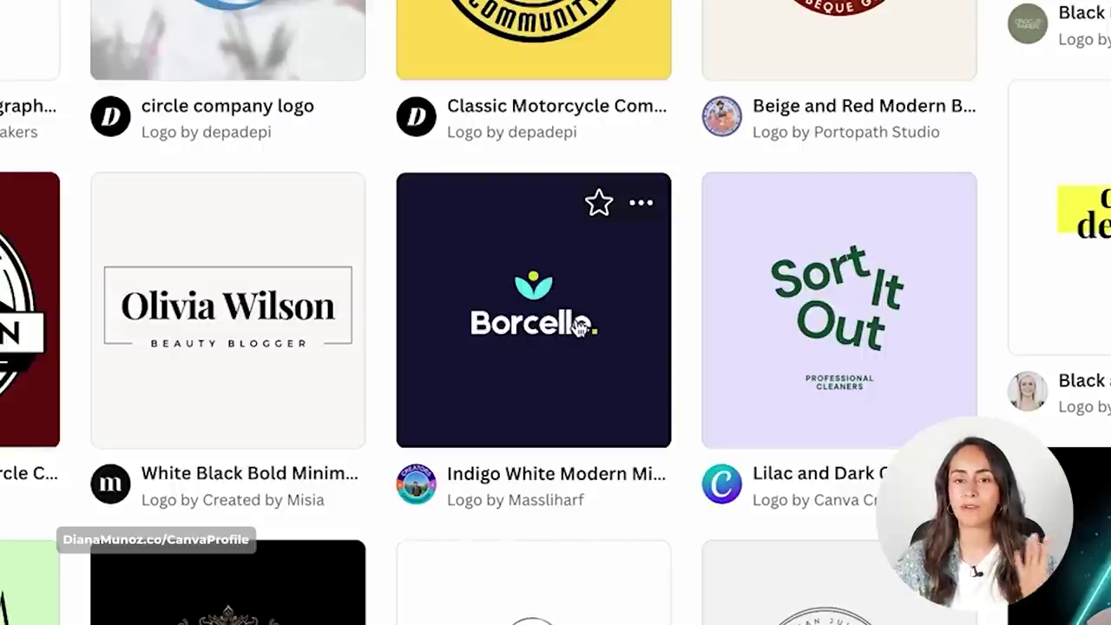
Preview the Indigo White Modern Minimal Typographic Business Brand Identity Logo template and examine its creator's profile and templates
click(651, 209)
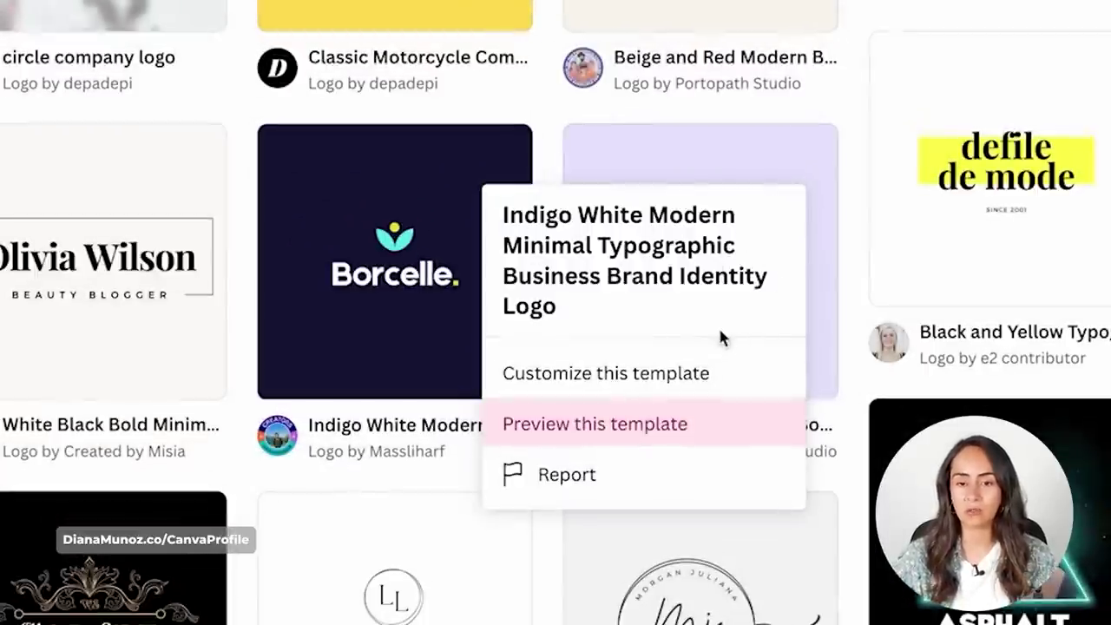
click(647, 423)
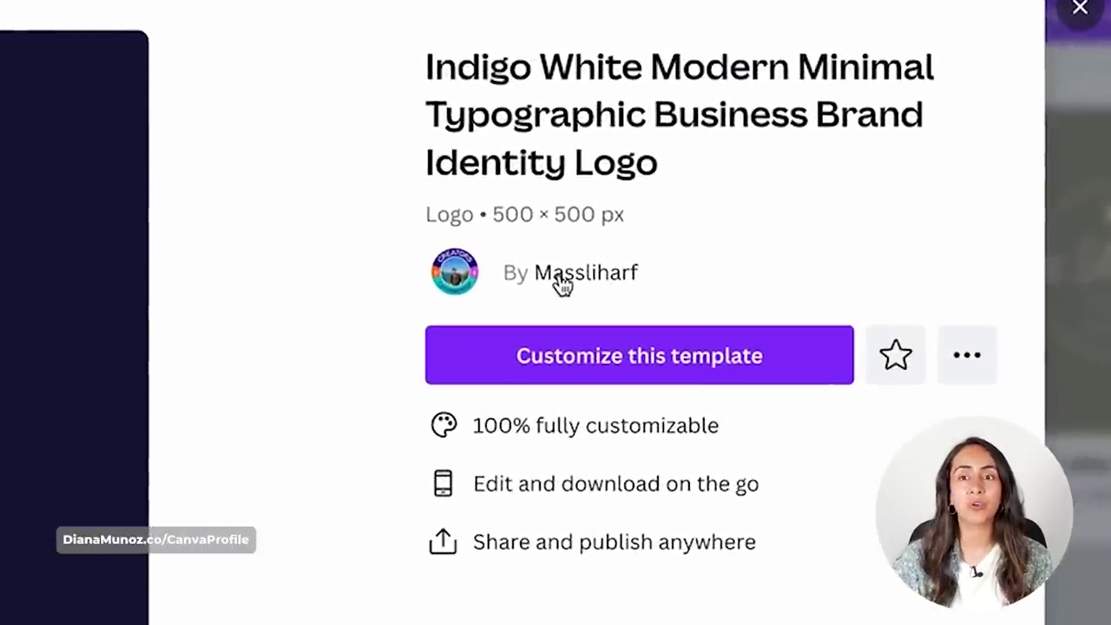
click(618, 273)
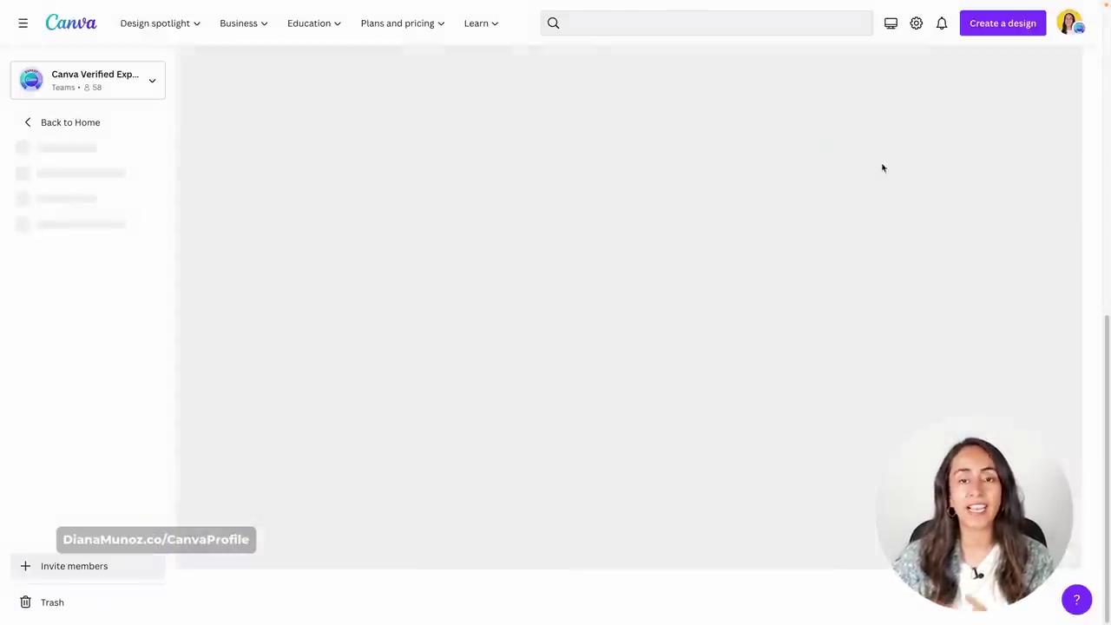
scroll(883, 167, down, 10)
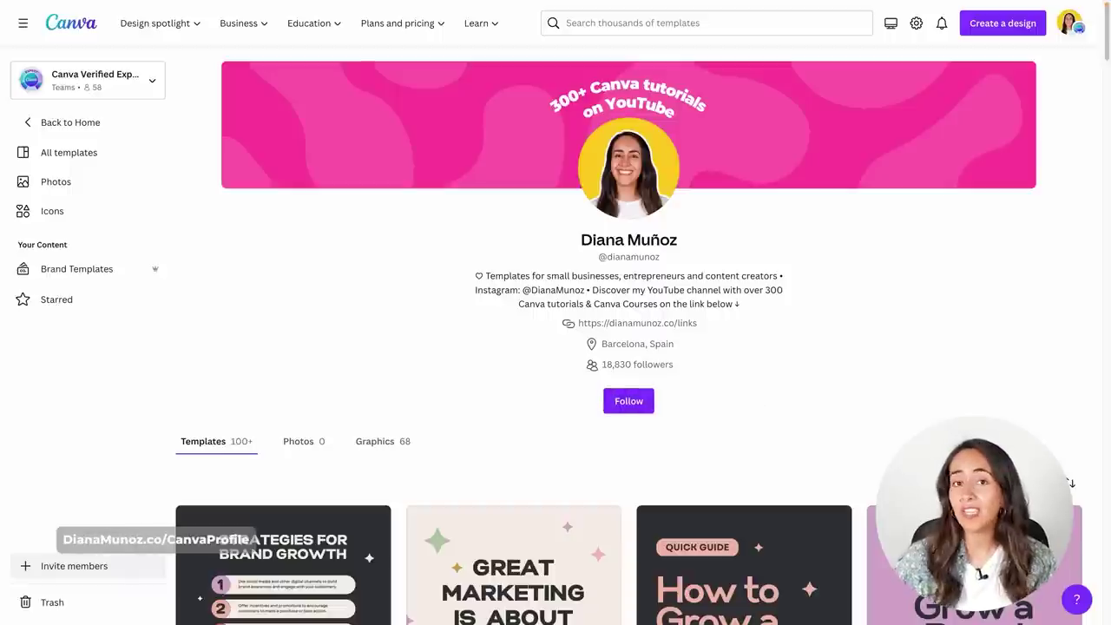
mouse_move(1107, 32)
mouse_down()
mouse_move(1105, 570)
mouse_move(1106, 434)
mouse_move(1099, 529)
mouse_up()
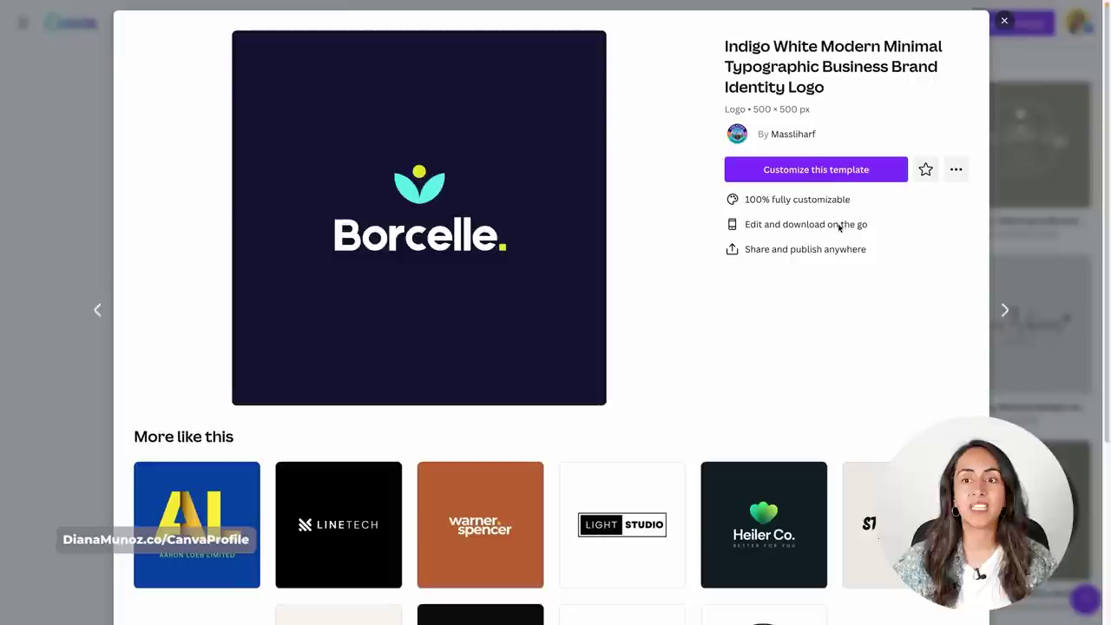
Close the template preview and check the black floral "Dhalias & Peonies" logo template for its Pro label
click(825, 171)
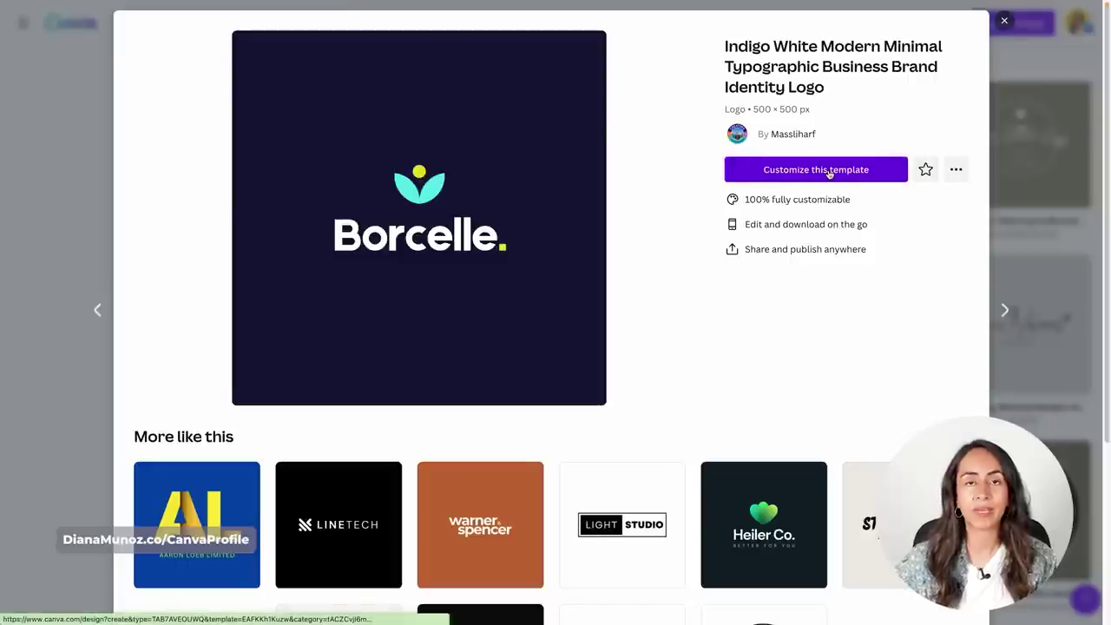
click(1004, 20)
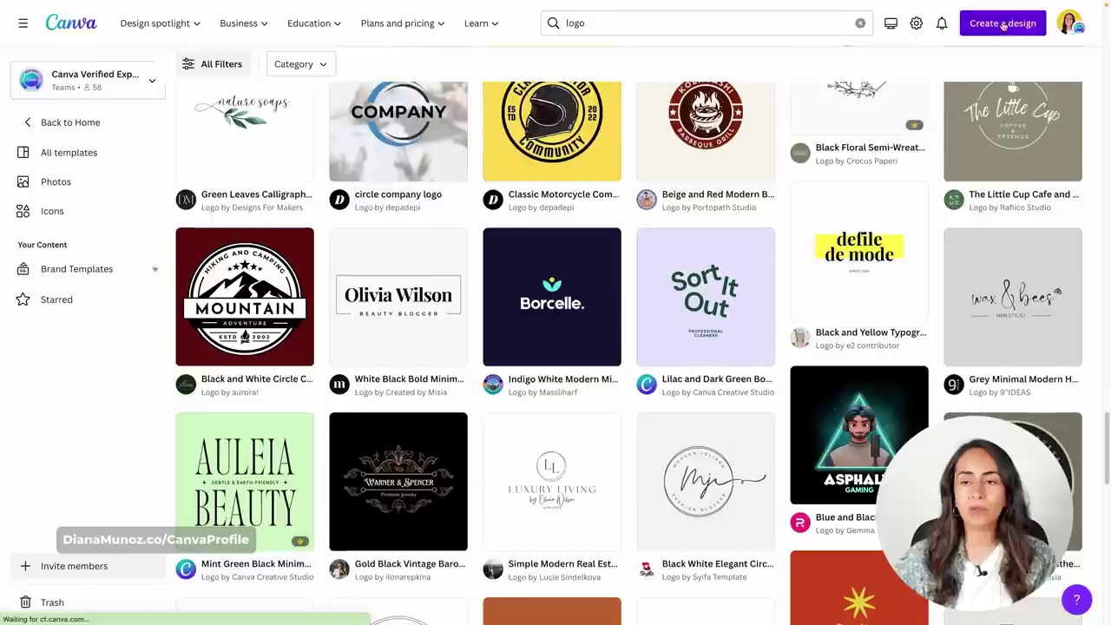
scroll(781, 367, up, 2)
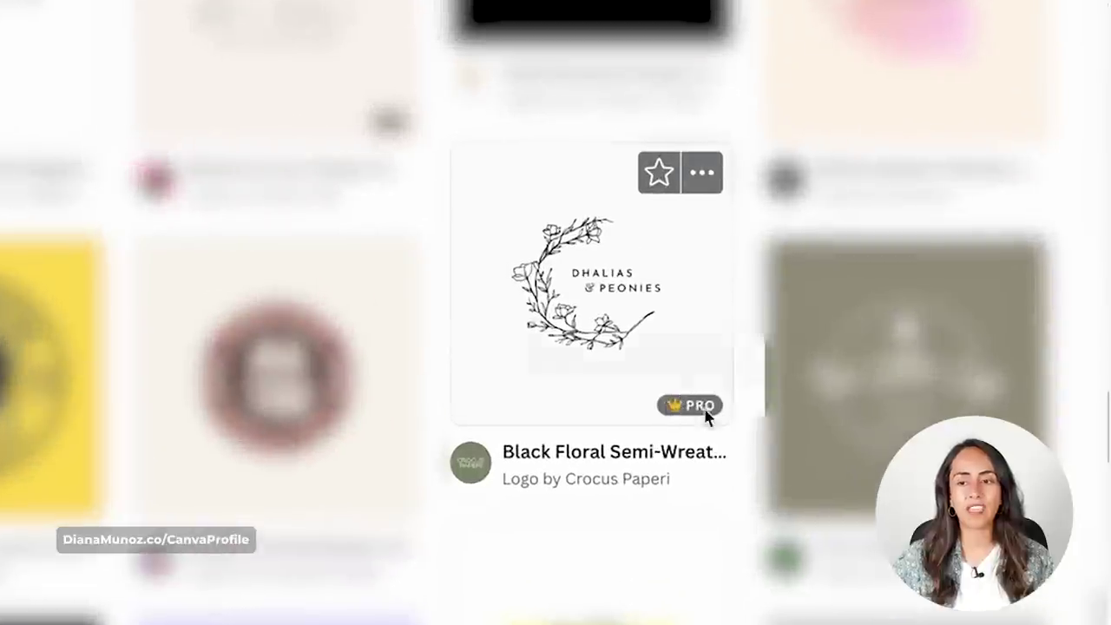
mouse_move(707, 414)
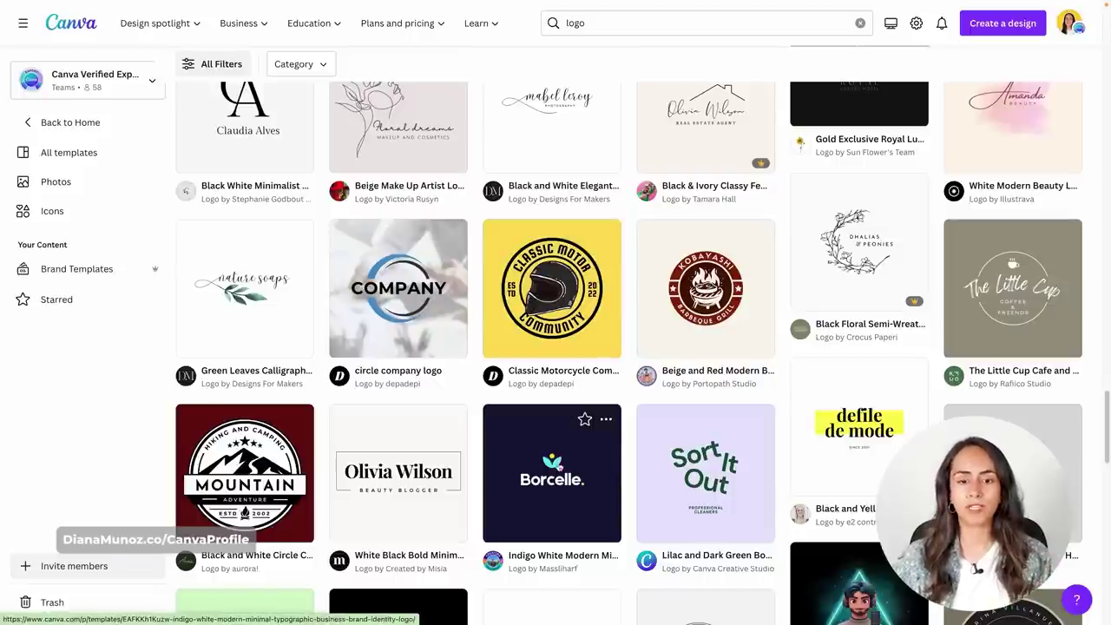
Open the indigo "Borcelle." logo template for customizing in the editor
click(553, 465)
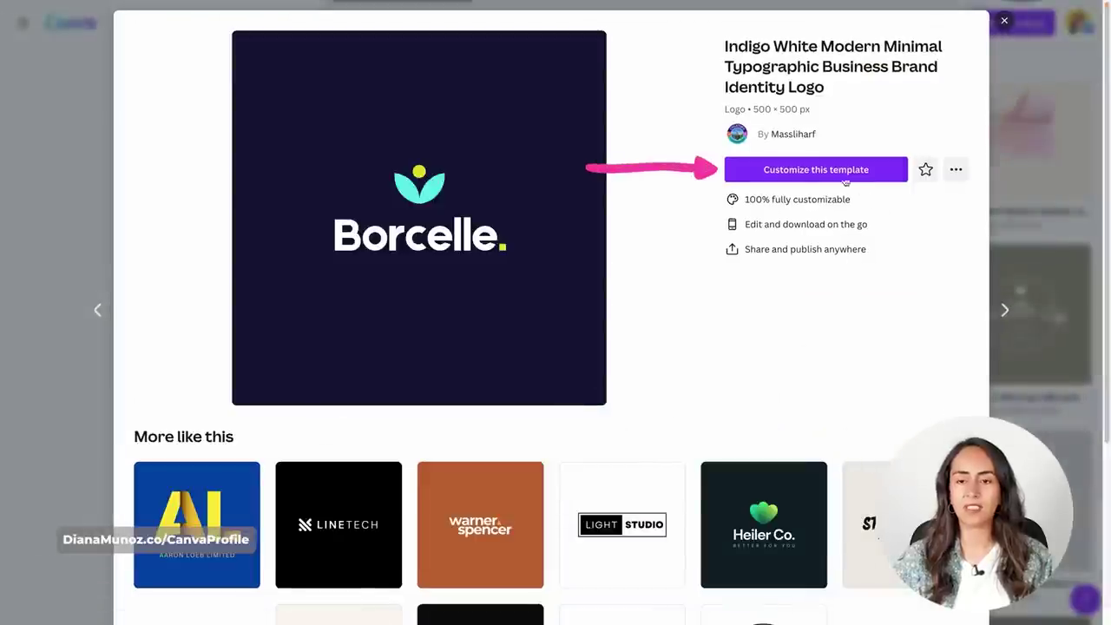
click(856, 173)
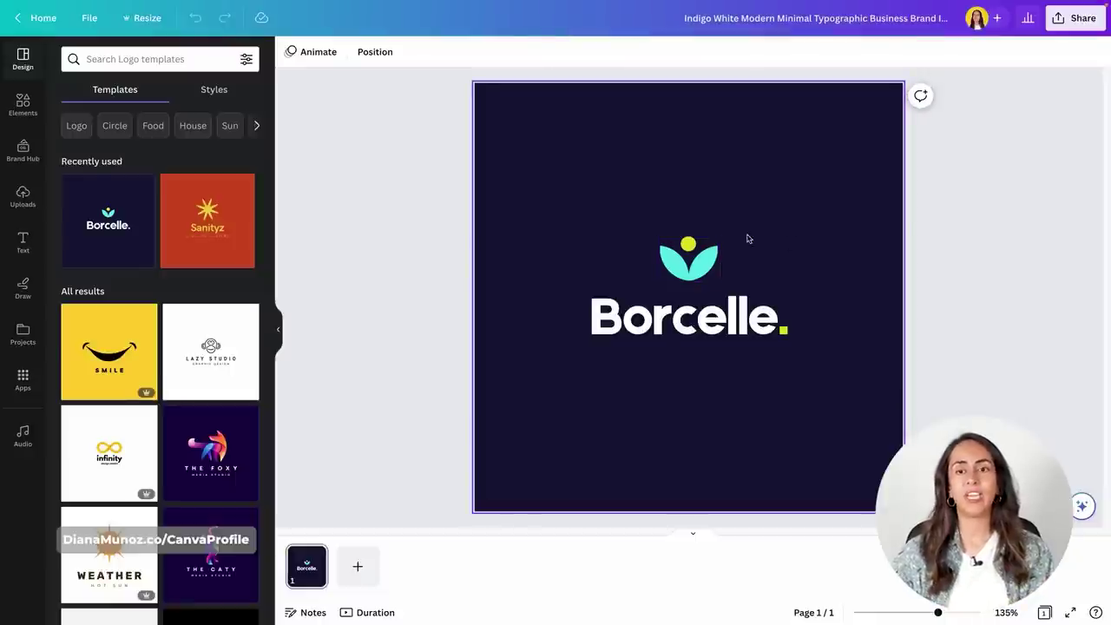
Try pink and orange on the yellow dot of the leaf icon, and undo both color changes
click(699, 246)
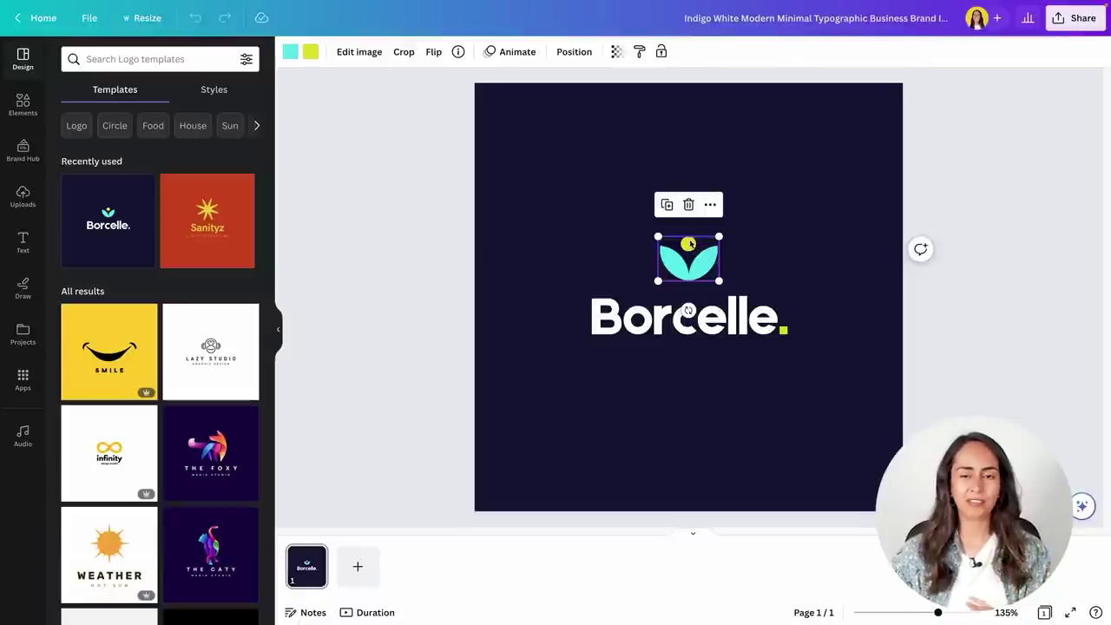
click(310, 51)
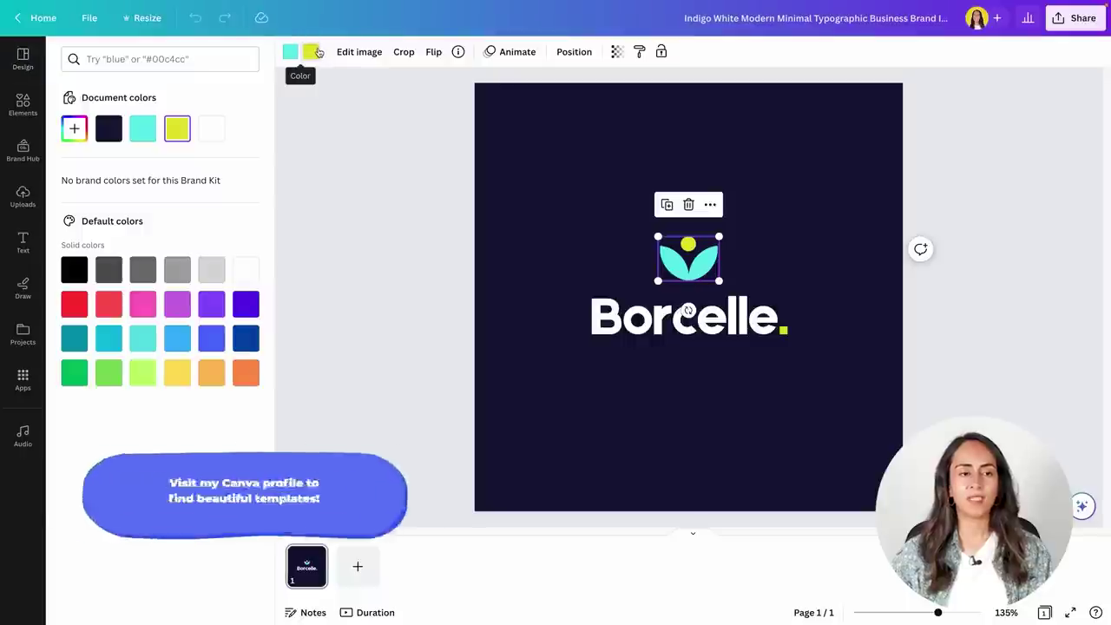
click(142, 304)
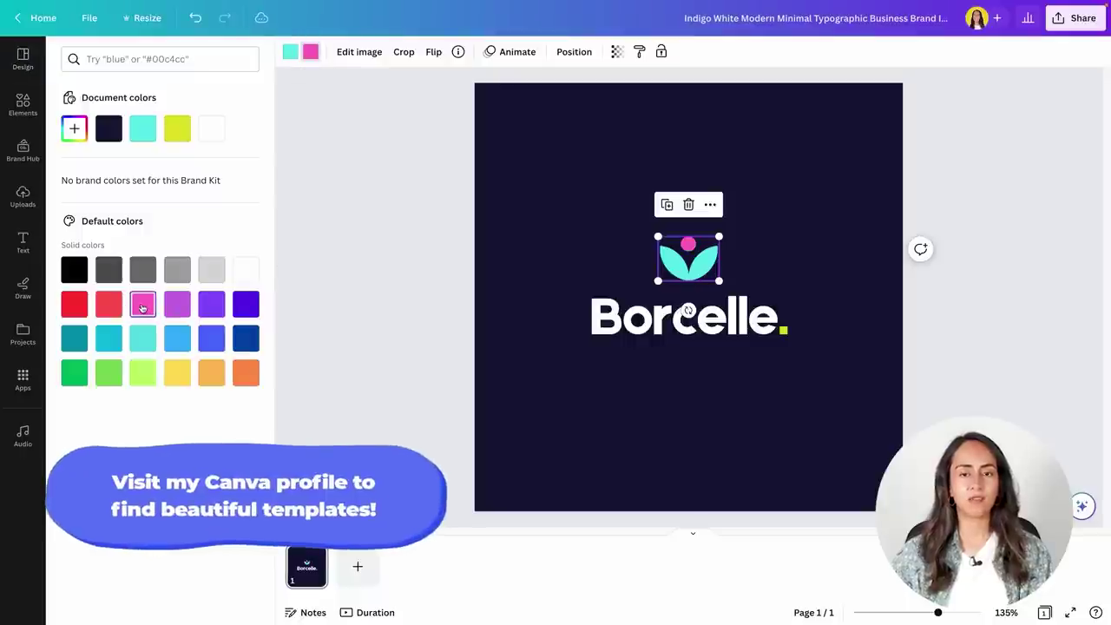
click(246, 372)
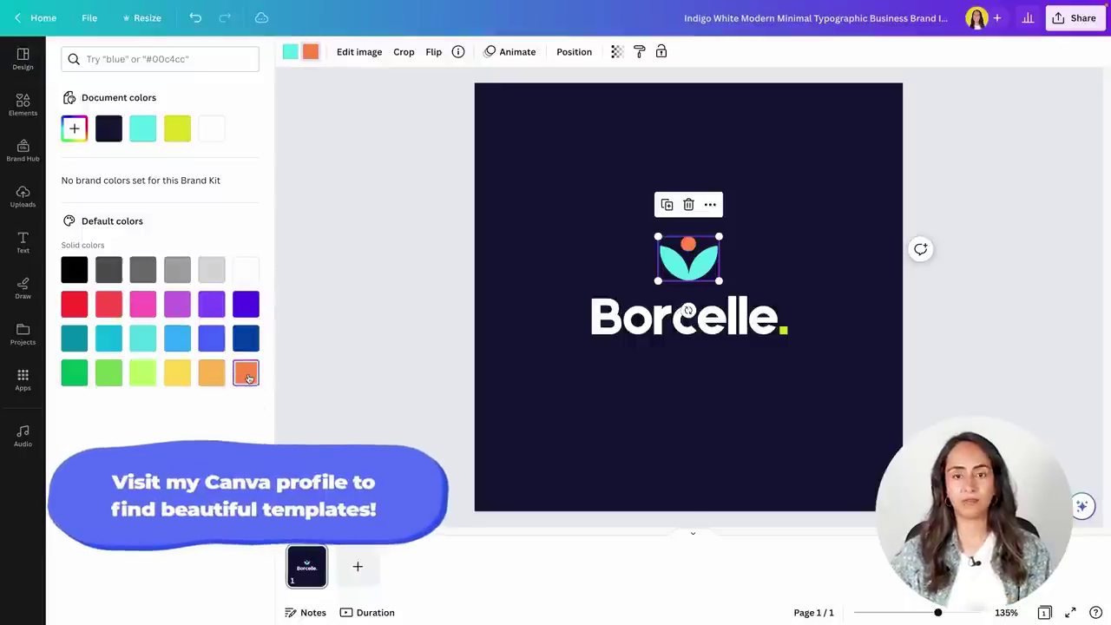
click(195, 17)
click(195, 18)
click(792, 258)
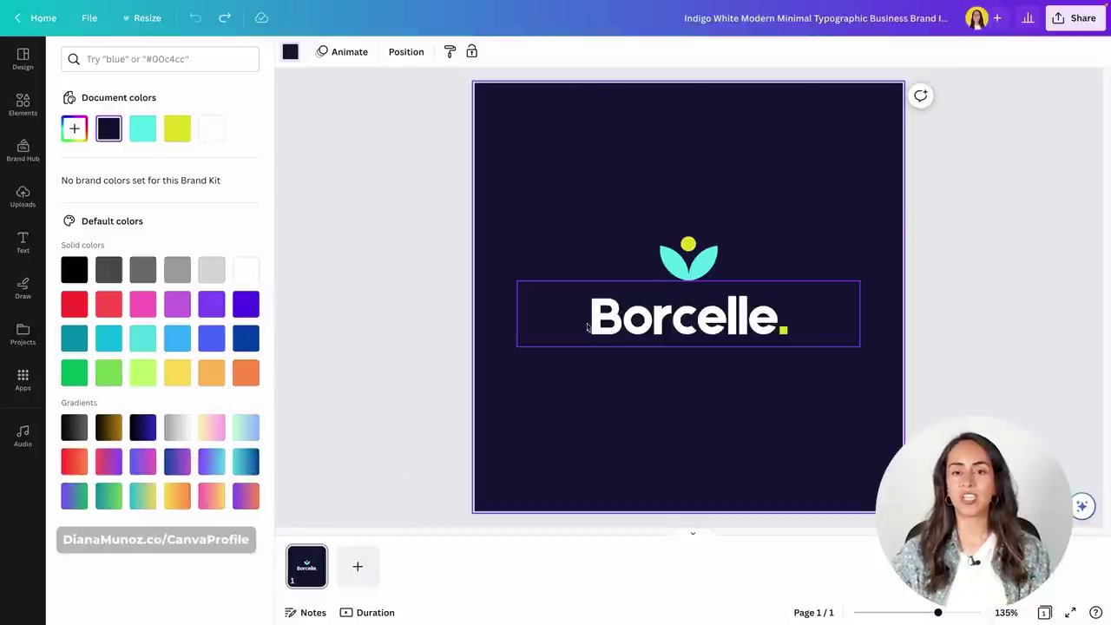
Replace the brand name "Borcelle" with "Radiant" in the logo text, keeping the period after it
double_click(781, 323)
click(776, 323)
double_click(776, 323)
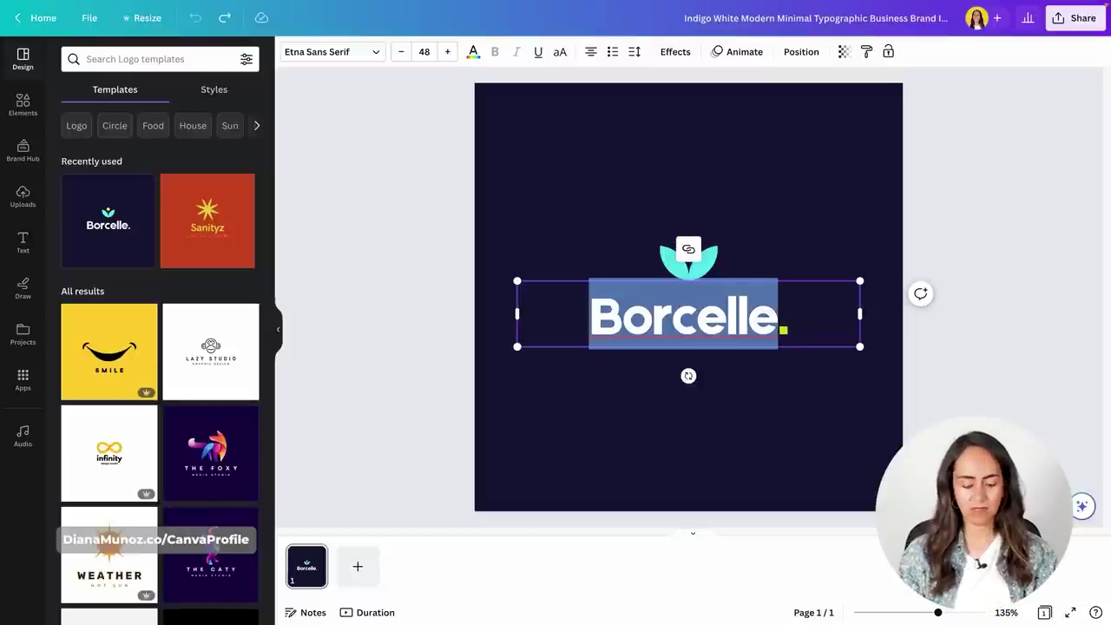
text(Radiant.)
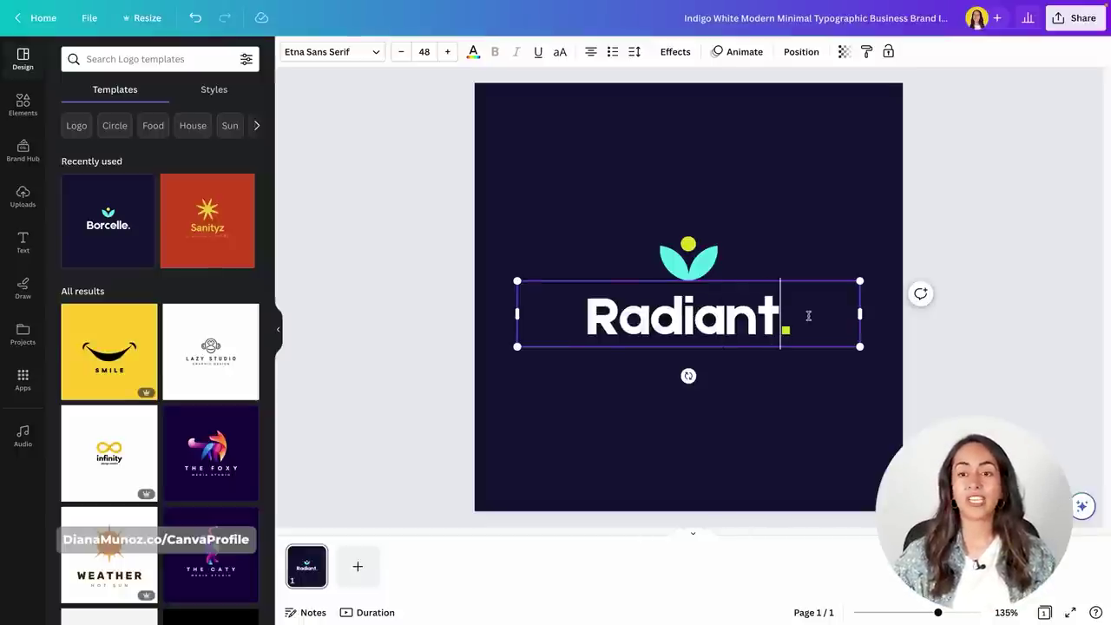
Center the leaf icon and the "Radiant." text together on the page
drag(808, 317, 553, 319)
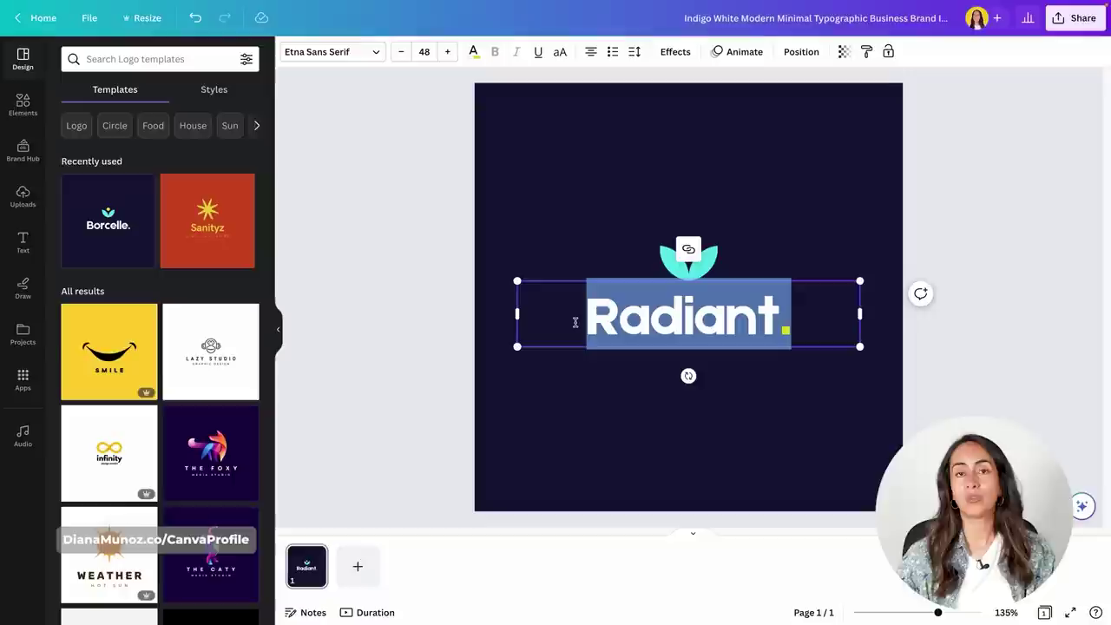
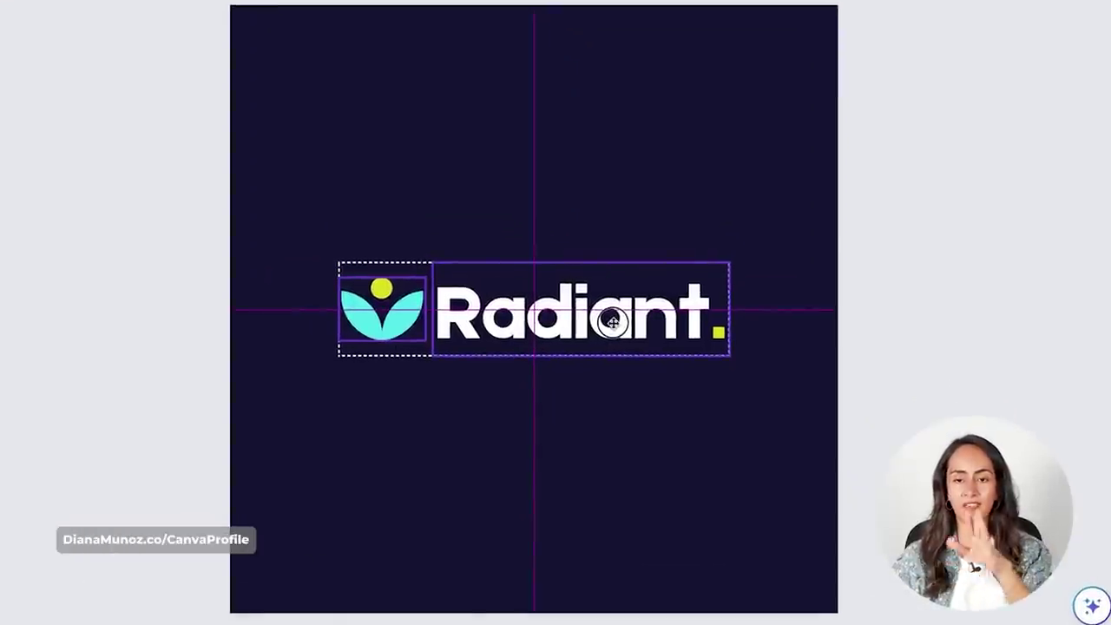
mouse_move(612, 323)
mouse_down()
mouse_move(595, 316)
mouse_move(611, 323)
mouse_up()
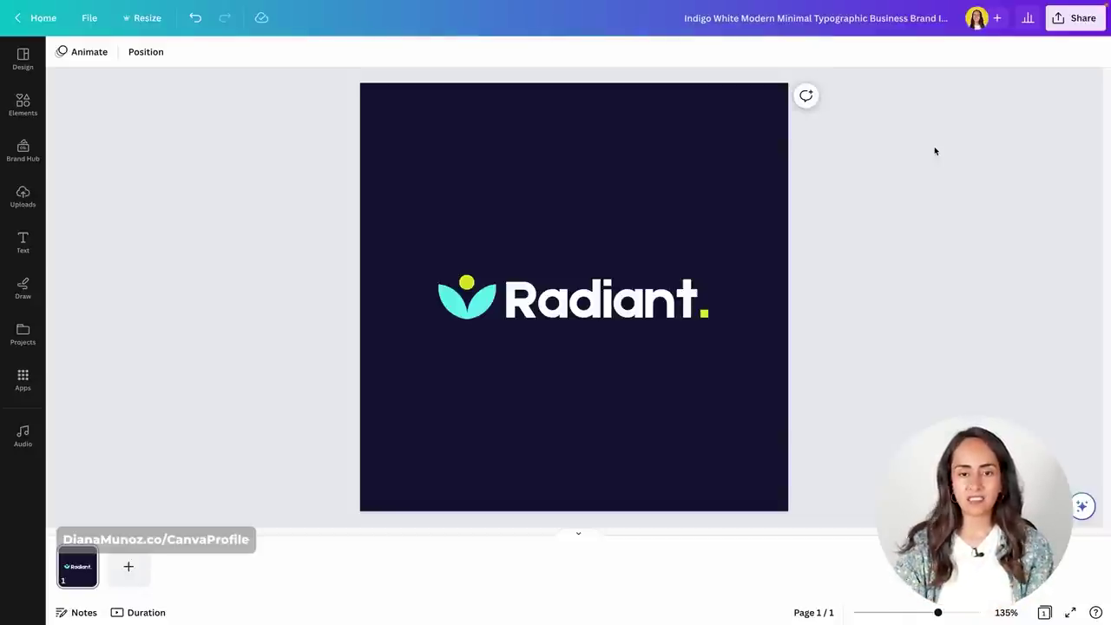
Show rulers and guides, and add a vertical guide at the icon's left edge and a horizontal guide along its top
click(90, 18)
mouse_move(203, 181)
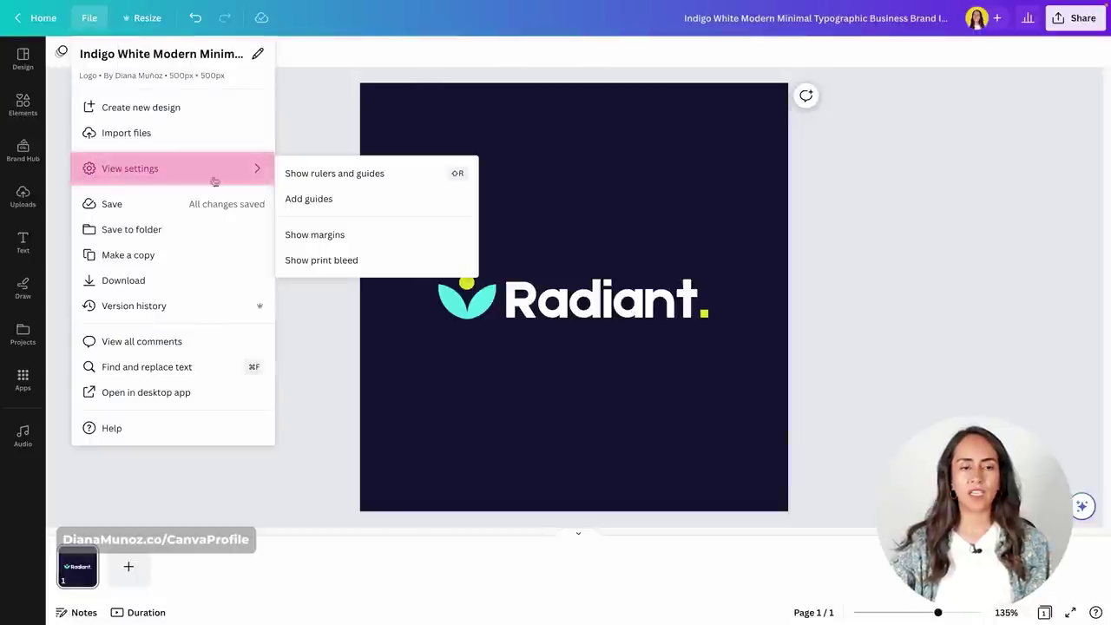
click(415, 173)
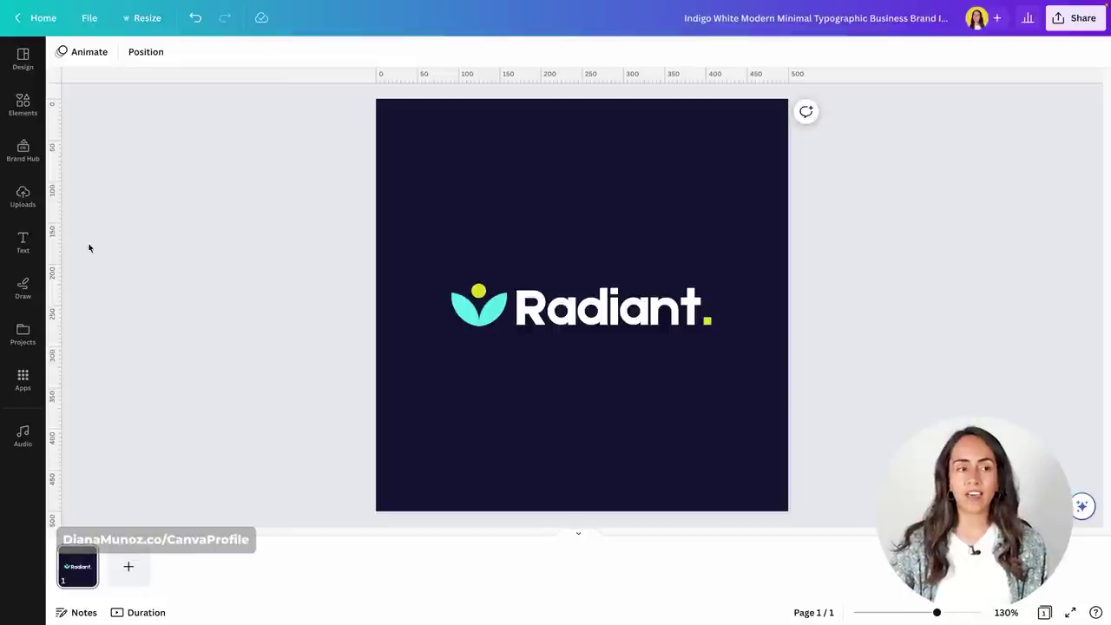
drag(52, 245, 451, 265)
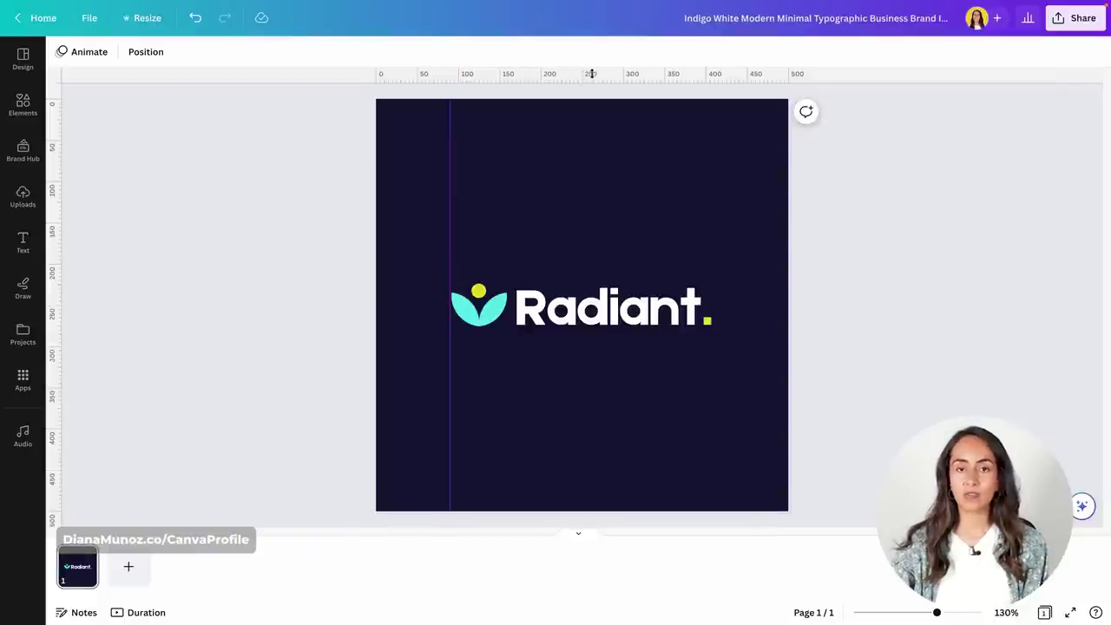
drag(589, 72, 640, 285)
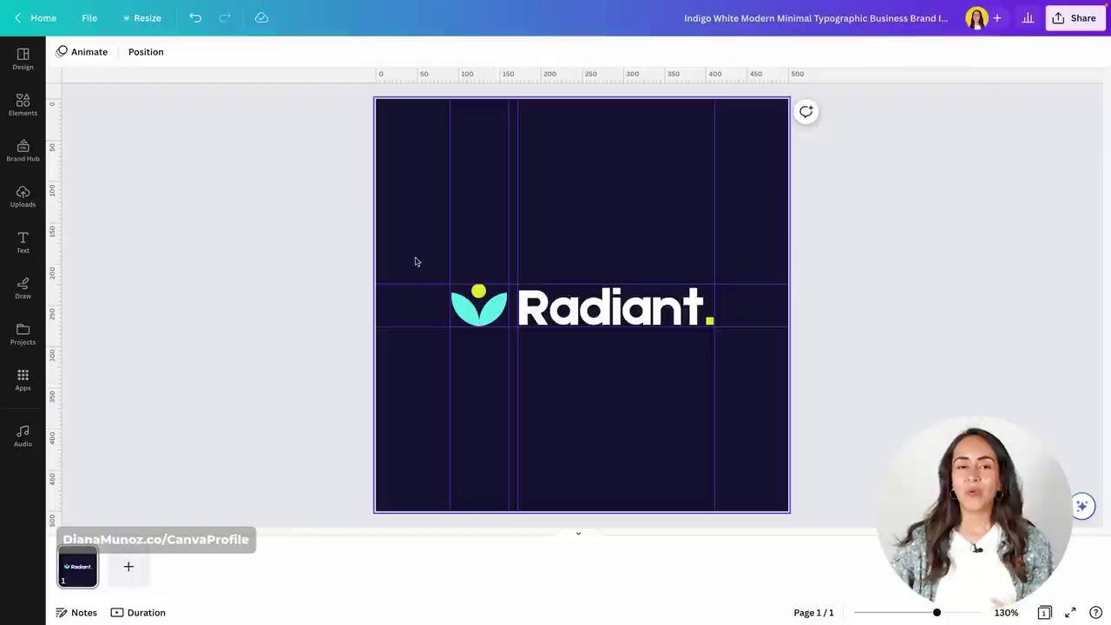
Align the leaf icon to the horizontal center of the page using the Center position option
click(480, 302)
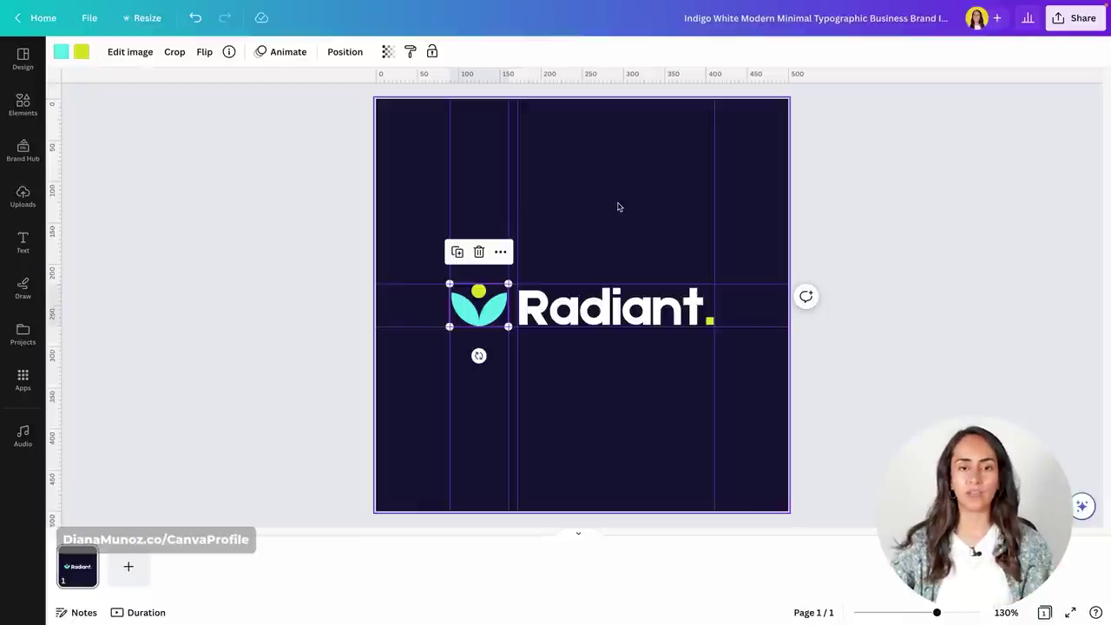
click(345, 52)
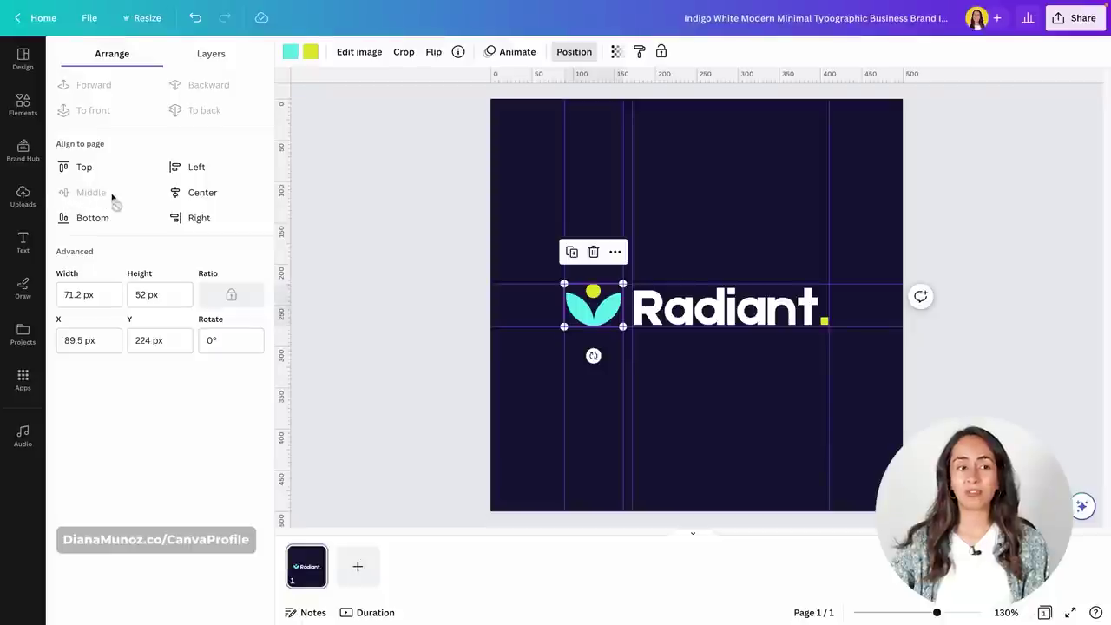
click(194, 195)
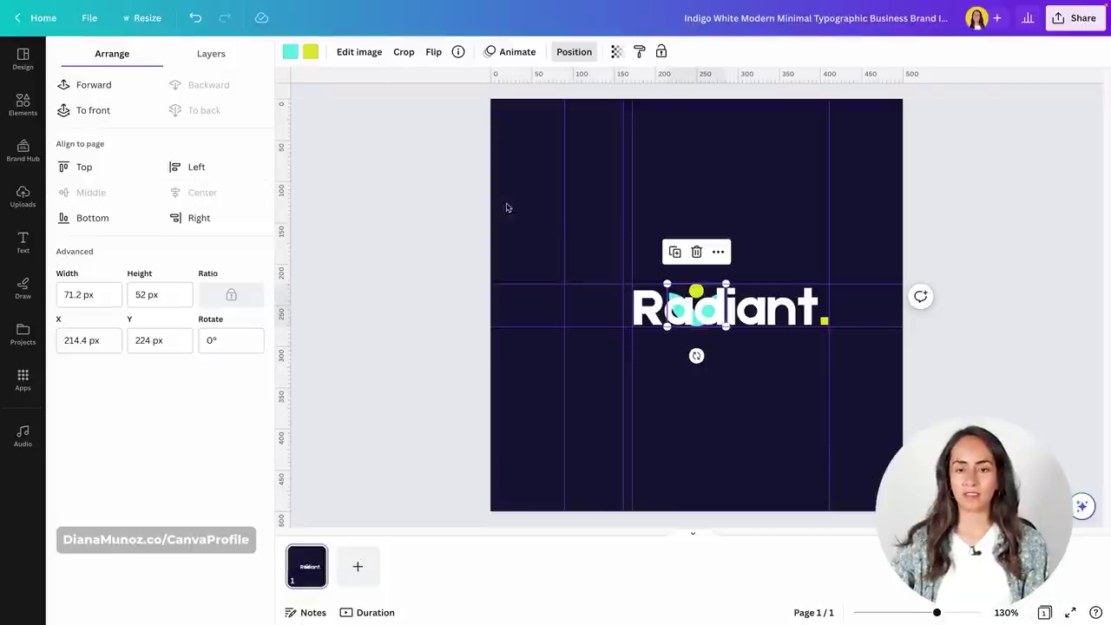
Bring the leaf icon to the front and move the "Radiant." text to the page's left edge, with its end behind the icon
click(719, 252)
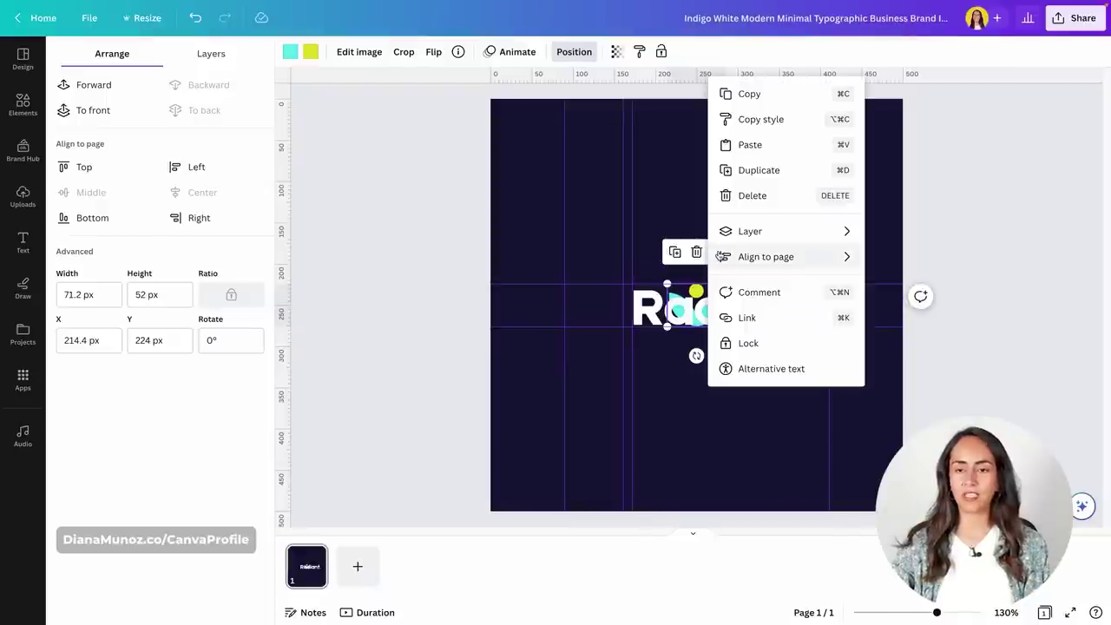
mouse_move(781, 232)
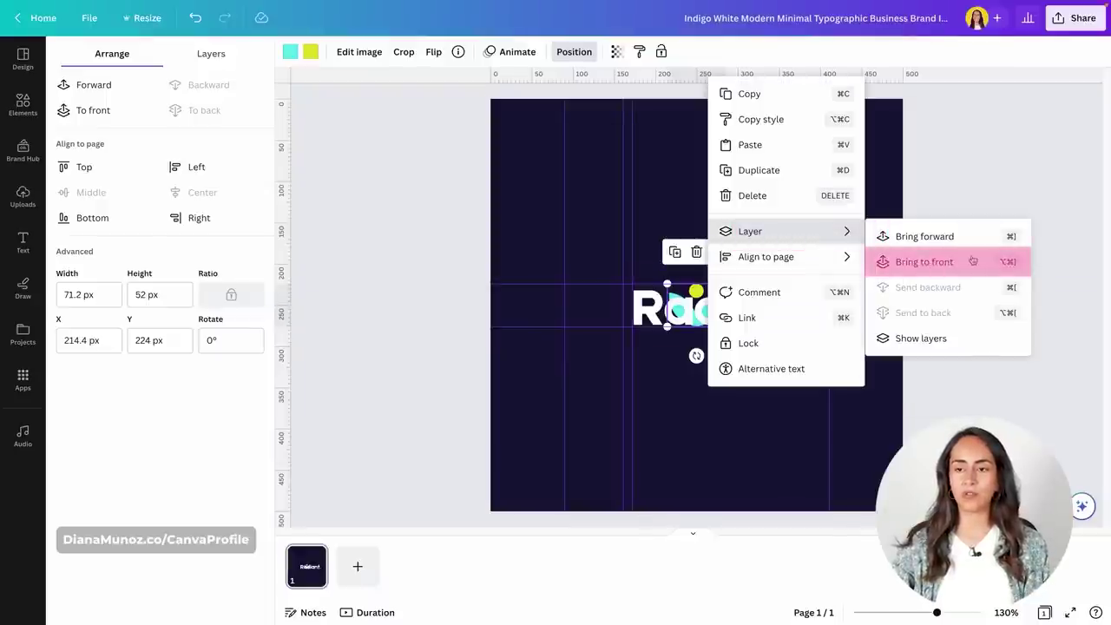
click(917, 262)
click(708, 300)
drag(697, 315, 551, 315)
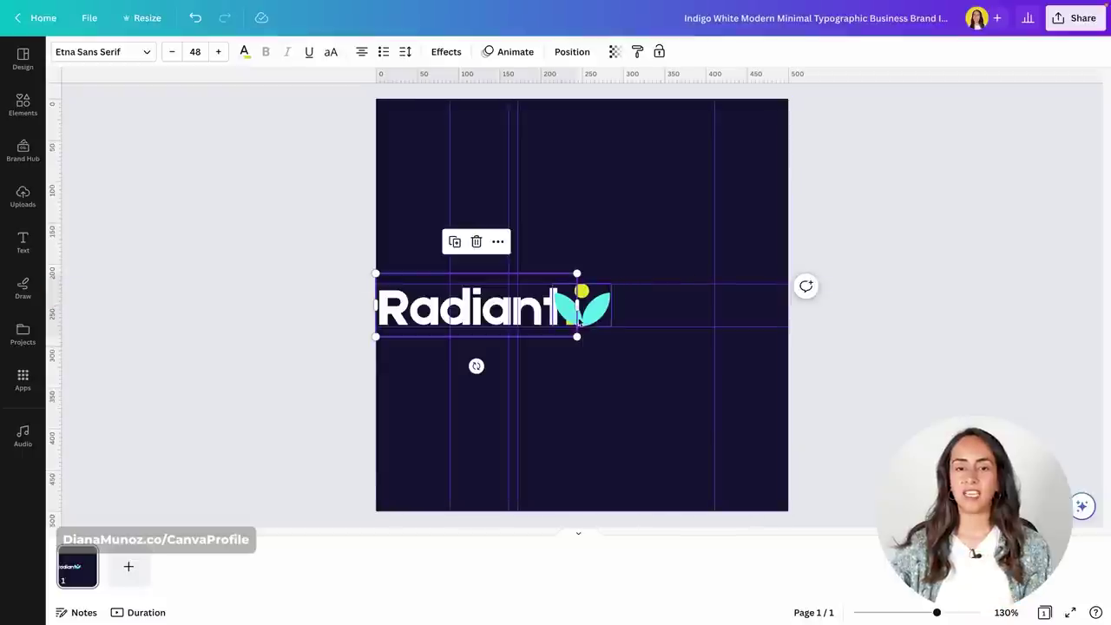
click(663, 262)
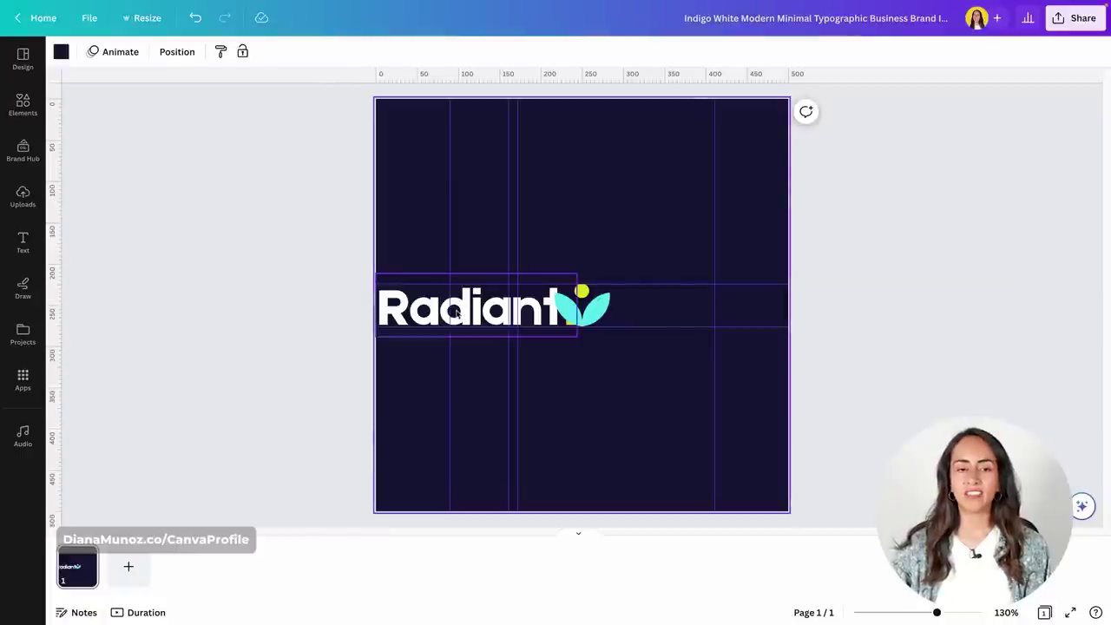
Add a 325 × 150 px rectangle covering the icon and text from the page's left edge, filled with the background's dark navy colour
click(23, 104)
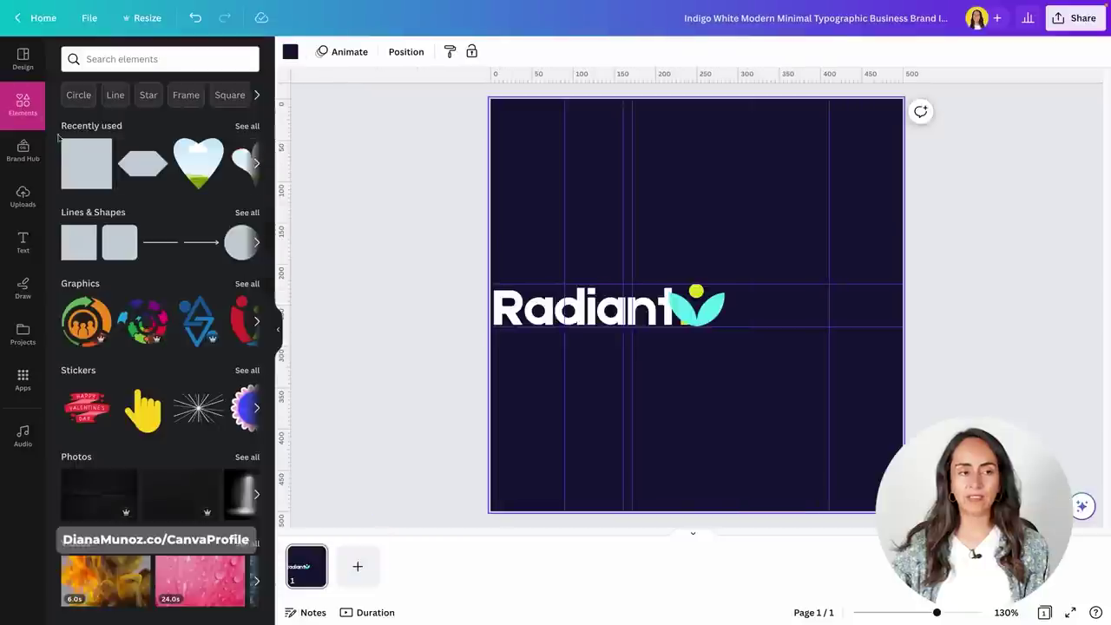
click(93, 254)
drag(635, 305, 491, 303)
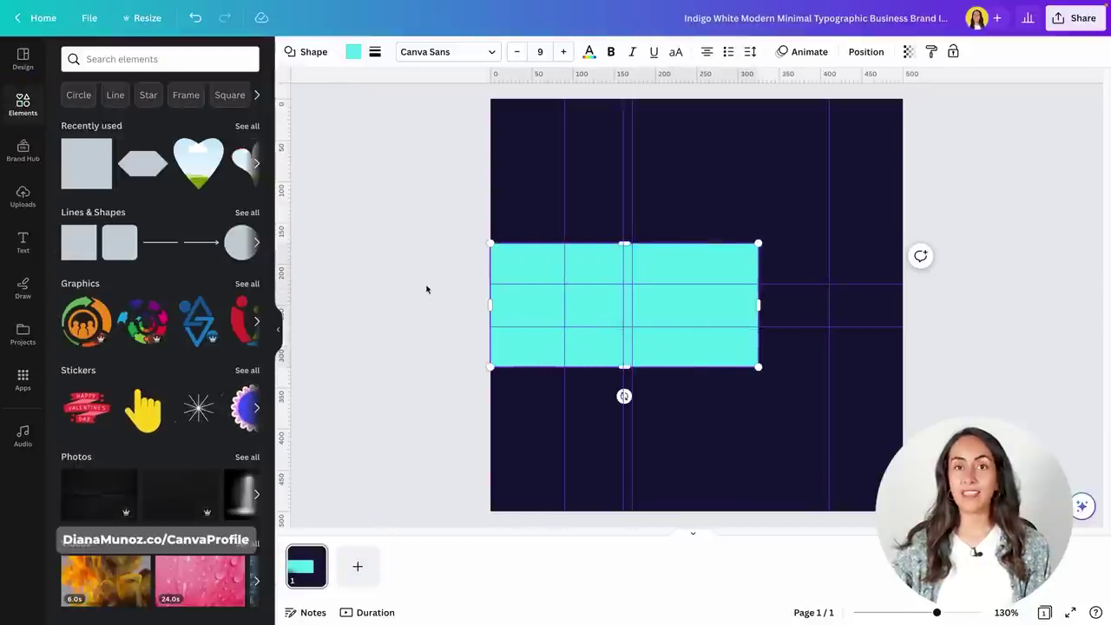
click(354, 52)
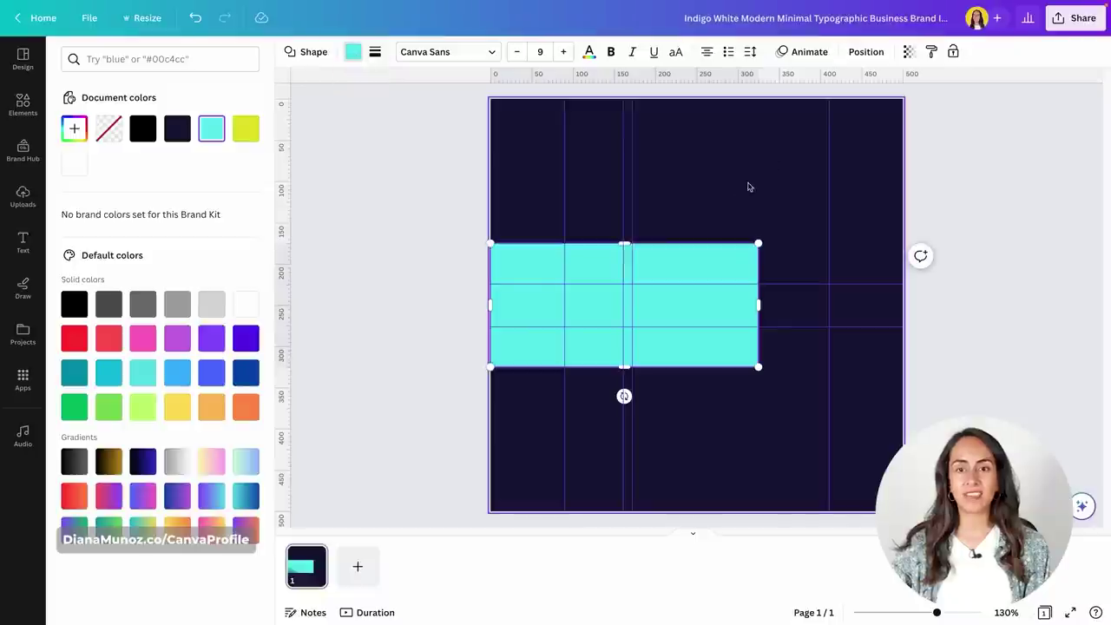
click(177, 129)
Send the navy rectangle one layer backward so it sits behind the leaf icon but still covers the text
click(865, 48)
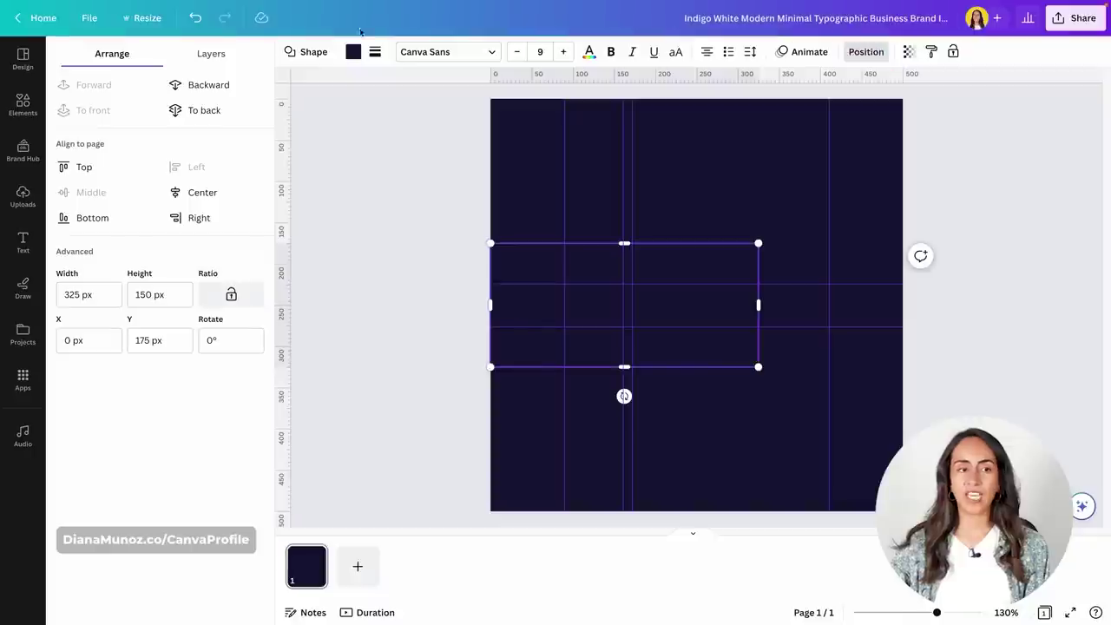
click(209, 87)
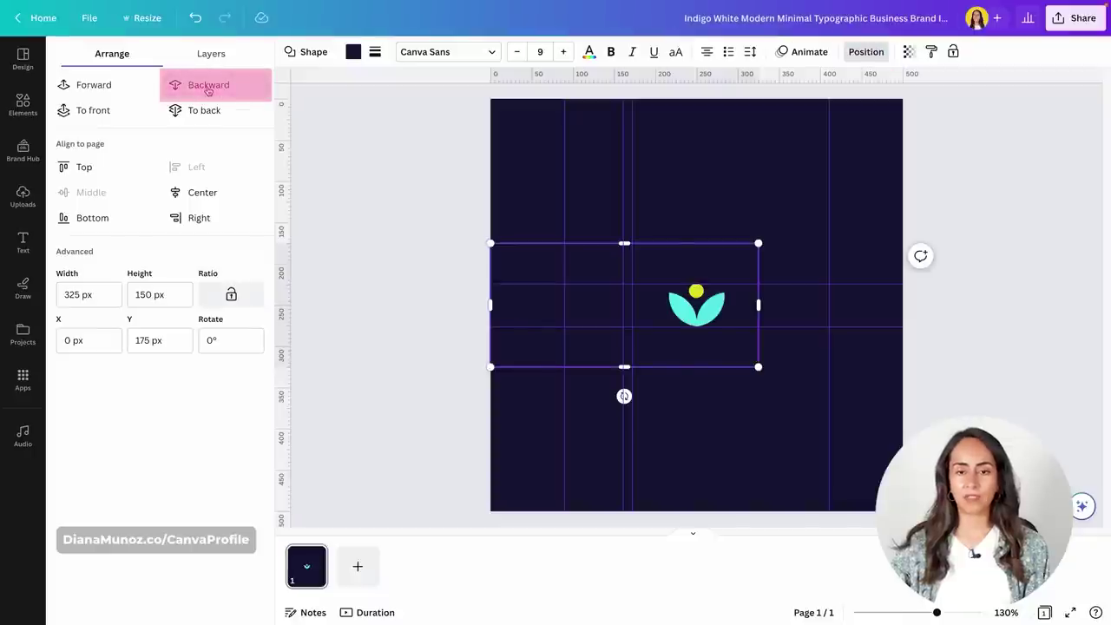
click(1024, 207)
click(1024, 206)
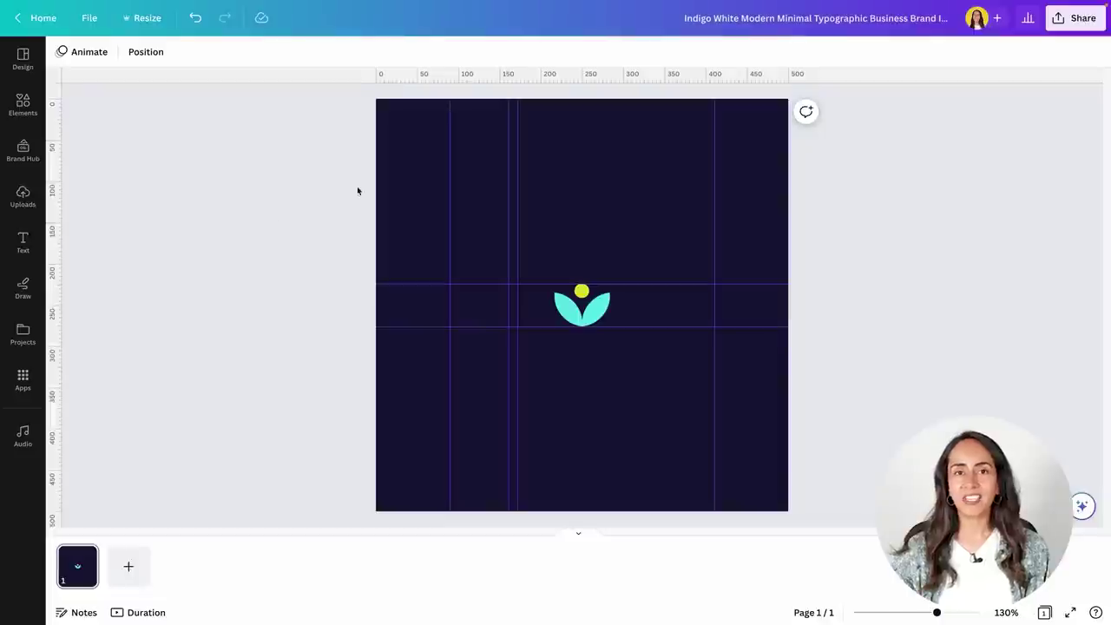
Create a custom animation for the leaf icon with a straight horizontal path leading left from the page centre
click(579, 305)
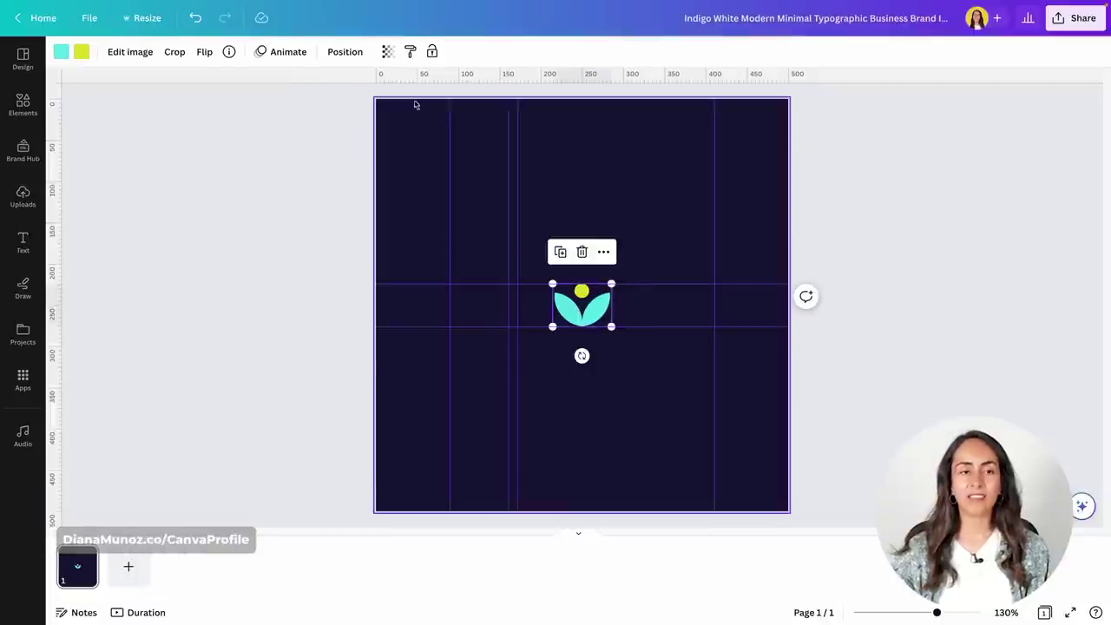
click(276, 52)
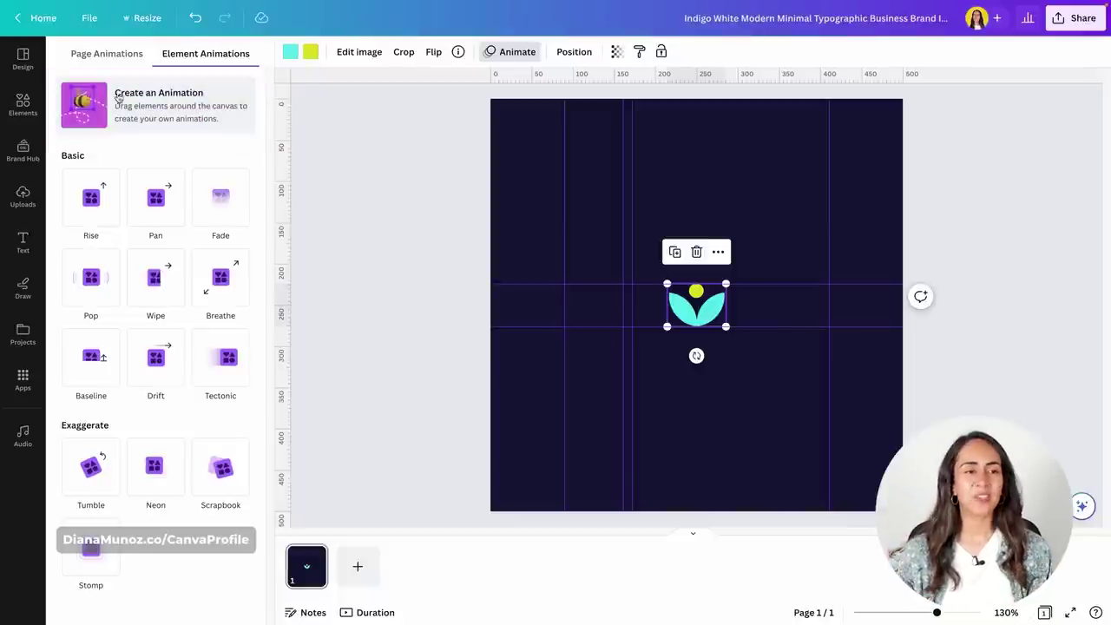
click(186, 94)
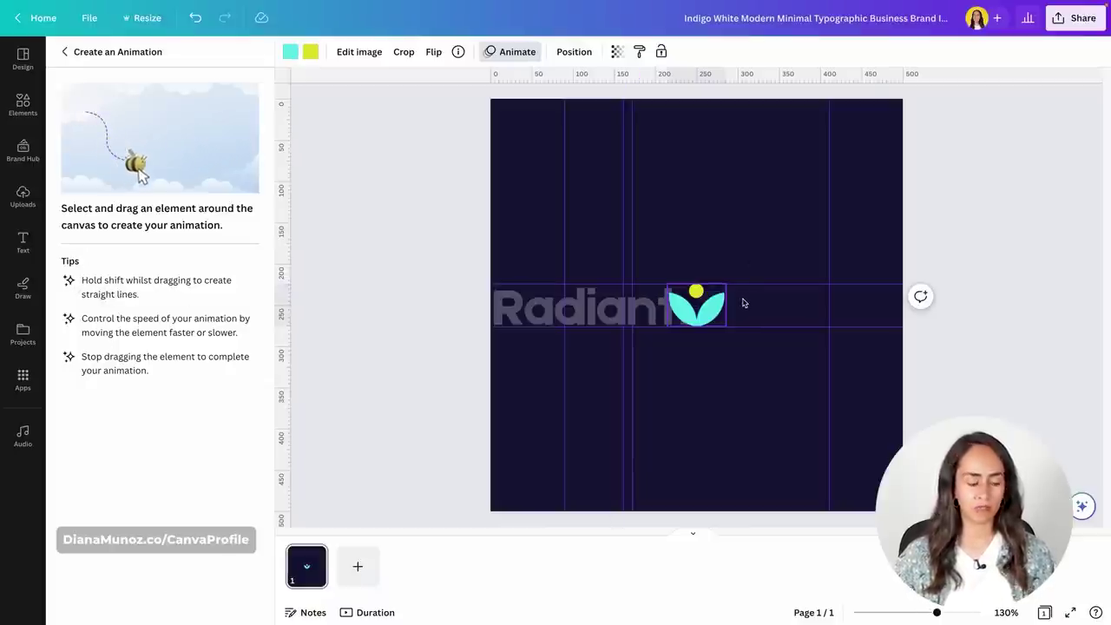
key(shift)
drag(717, 308, 613, 312)
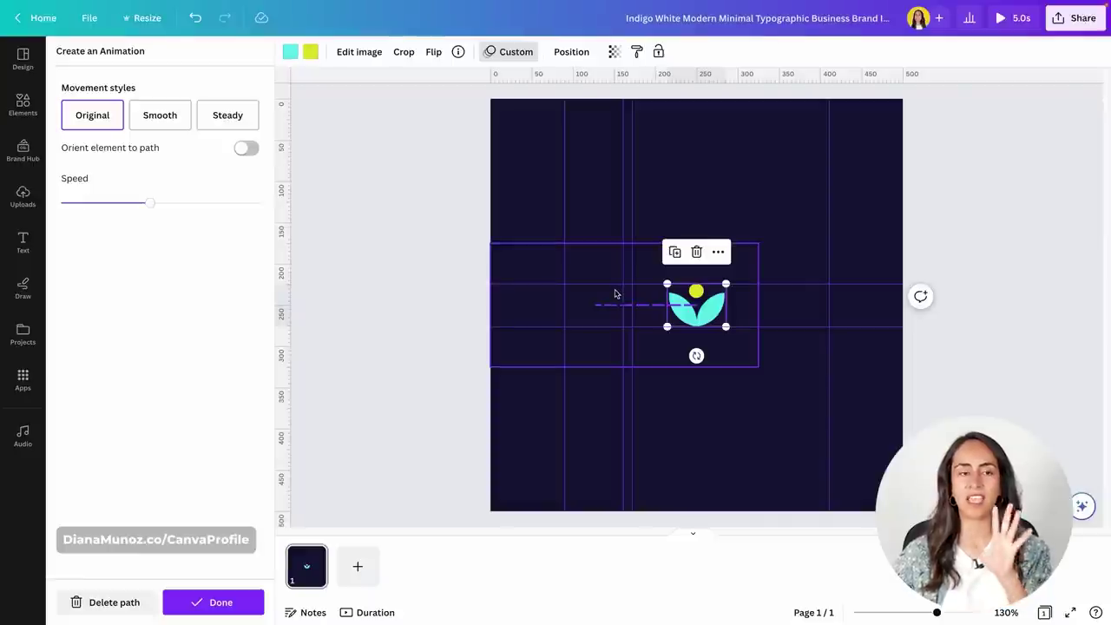
Apply the Steady movement style to the leaf icon's animation path and finish the animation
click(90, 118)
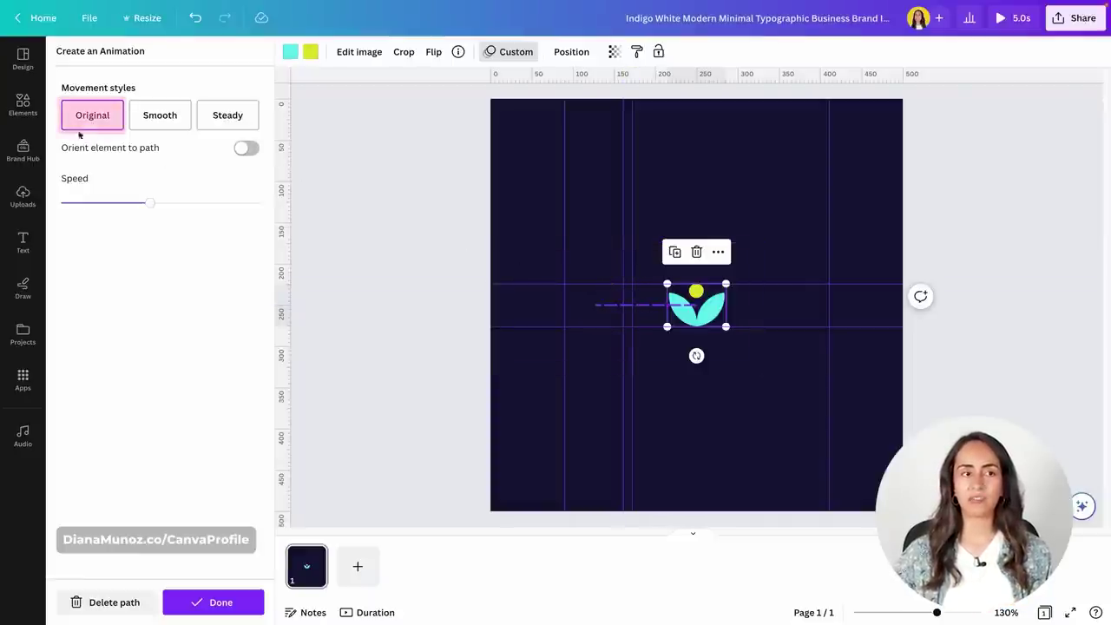
click(80, 129)
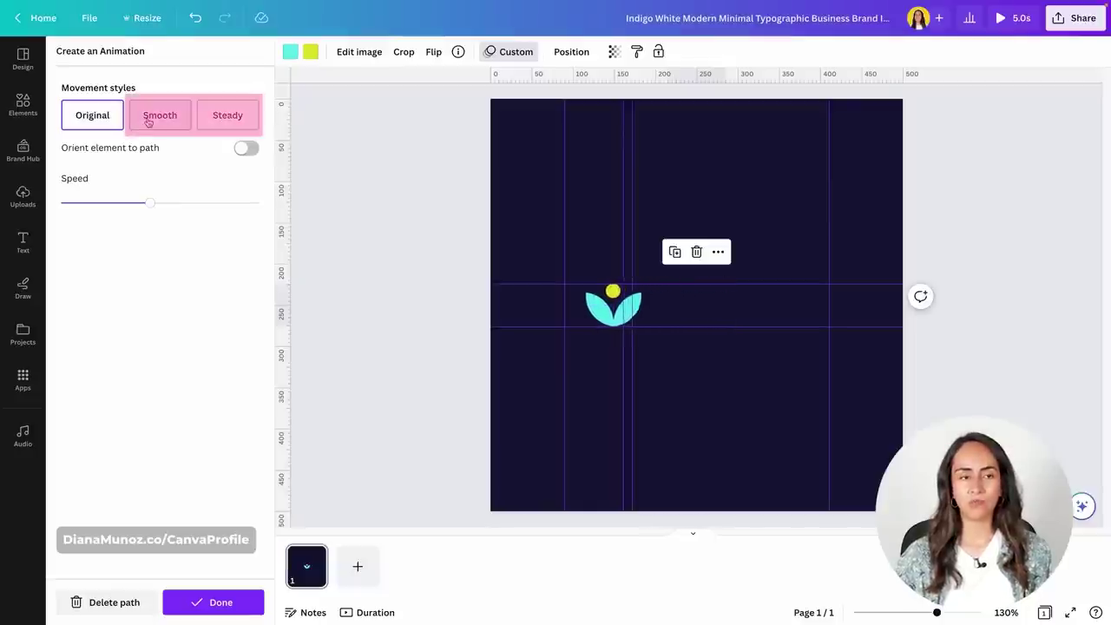
click(232, 116)
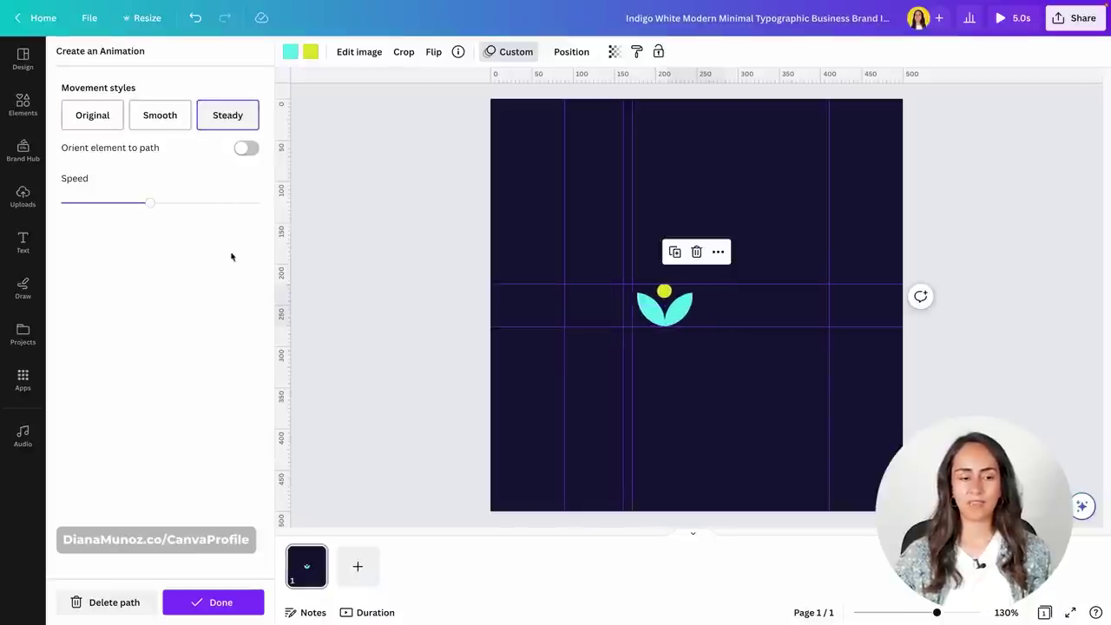
click(213, 602)
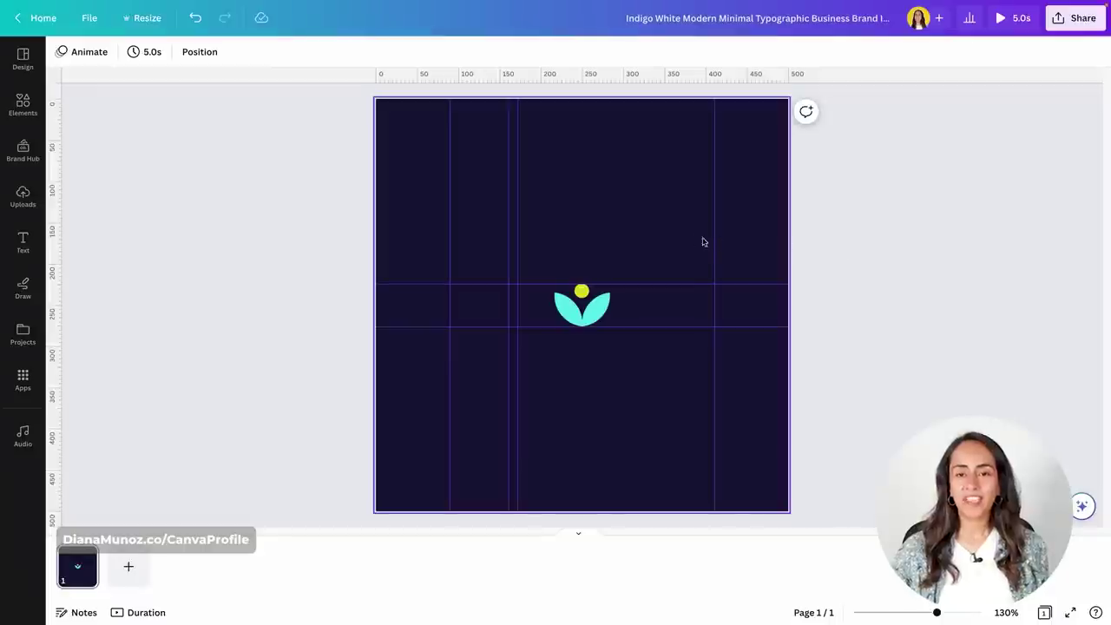
Create a custom animation for the navy rectangle with a straight horizontal path leading left, similar in length to the icon's
click(633, 258)
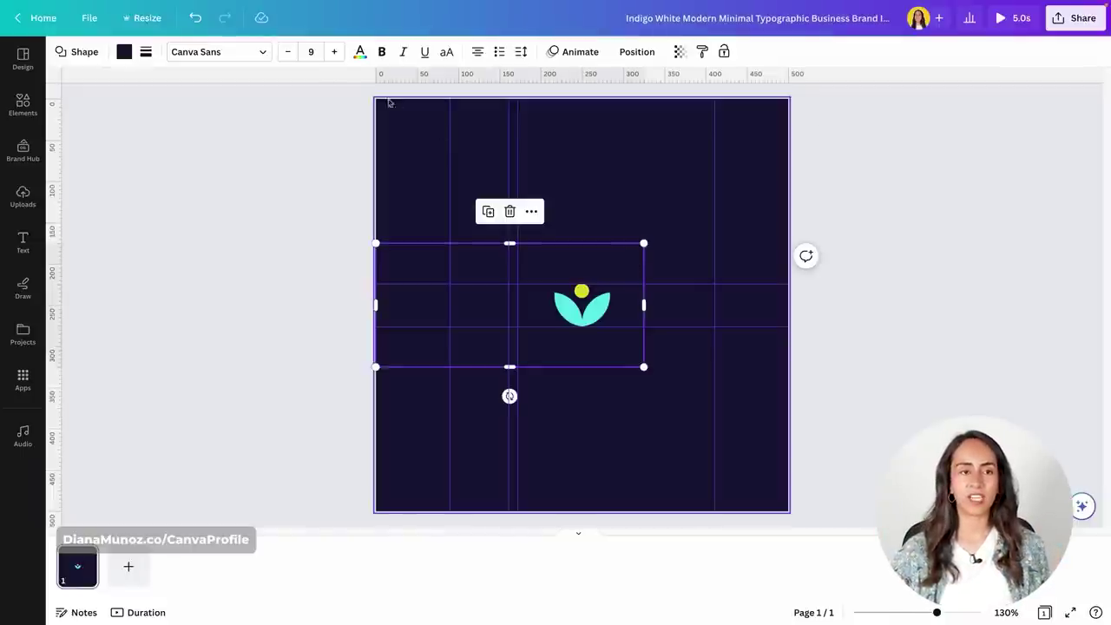
click(577, 51)
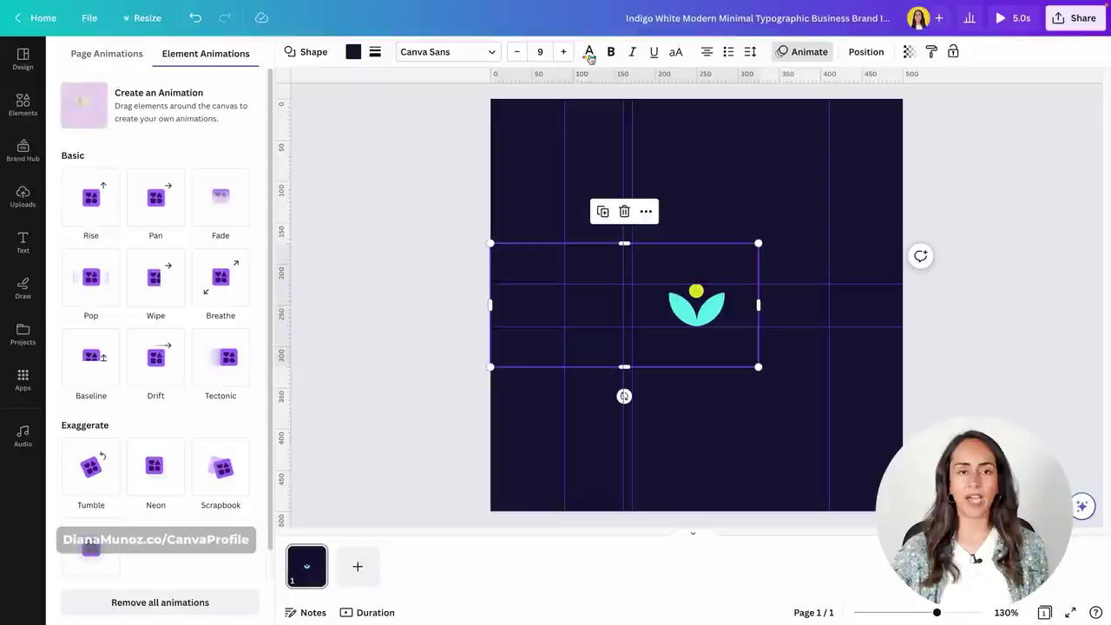
click(231, 98)
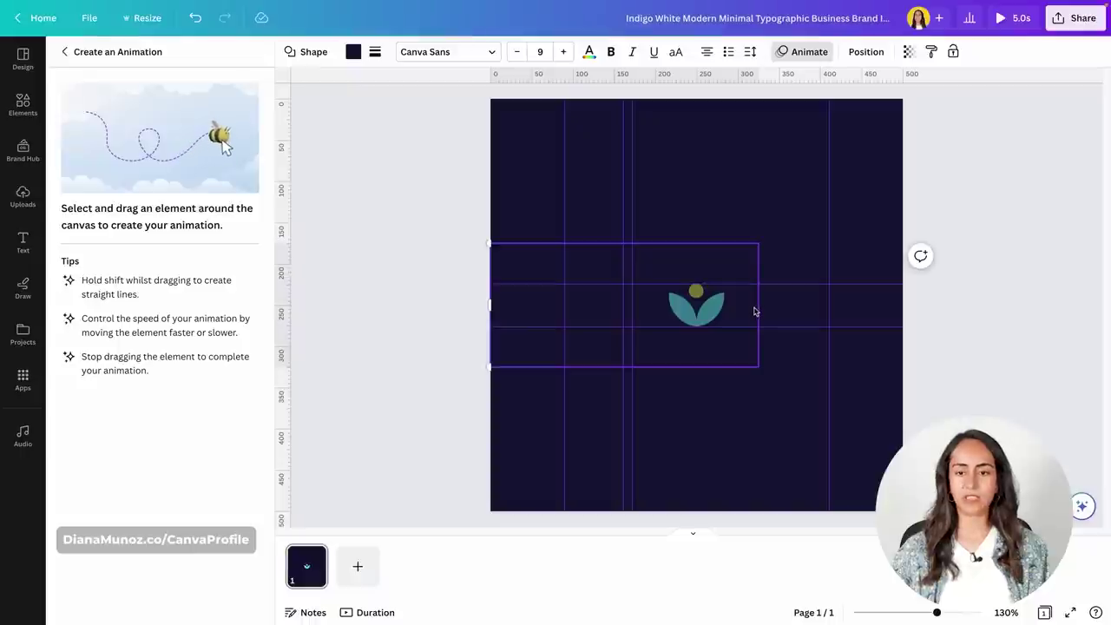
drag(754, 309, 618, 307)
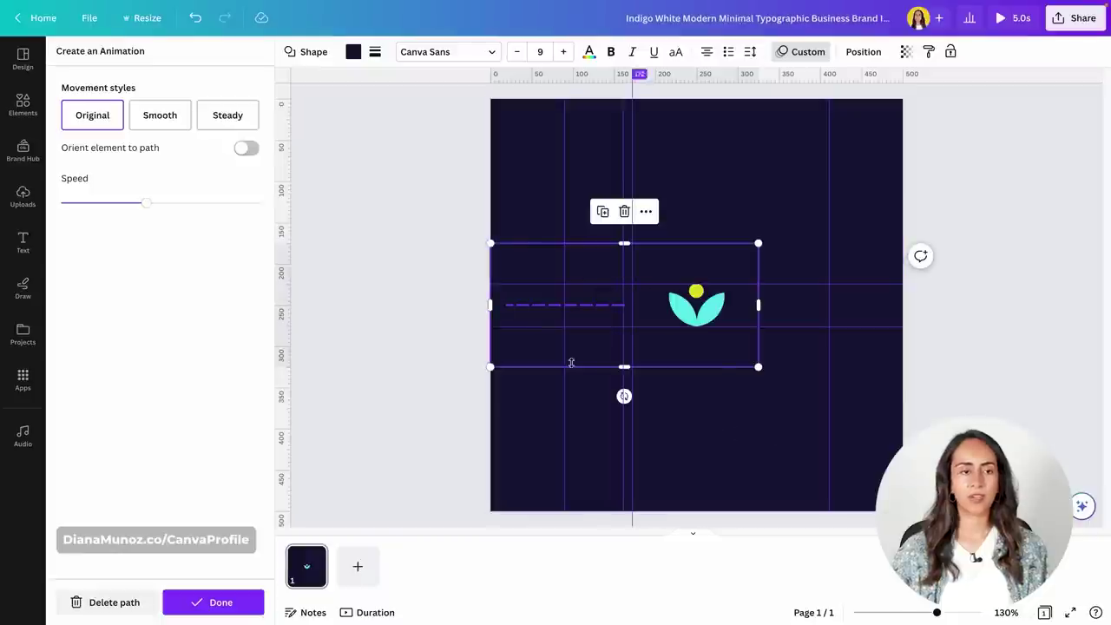
Apply the Steady movement style to the navy rectangle's animation path and finish the animation
click(111, 113)
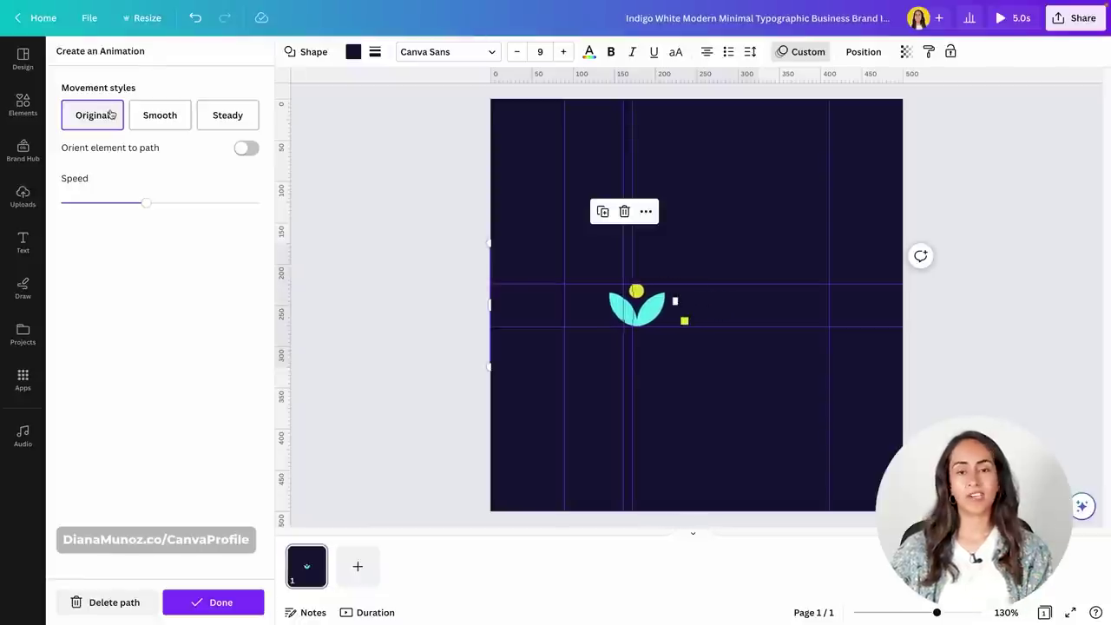
click(220, 117)
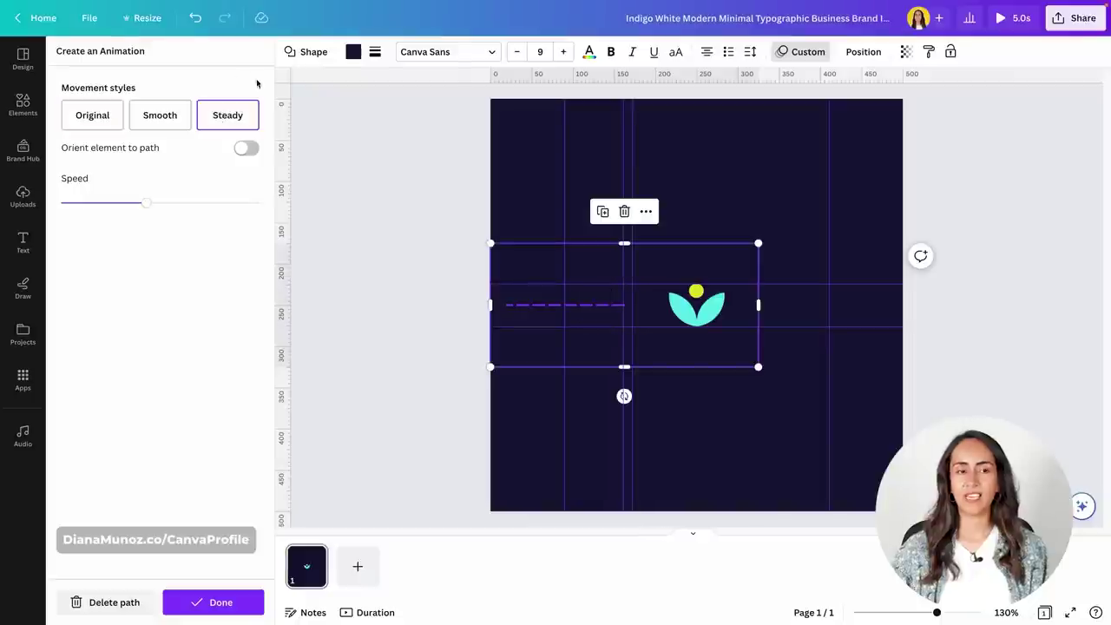
click(219, 605)
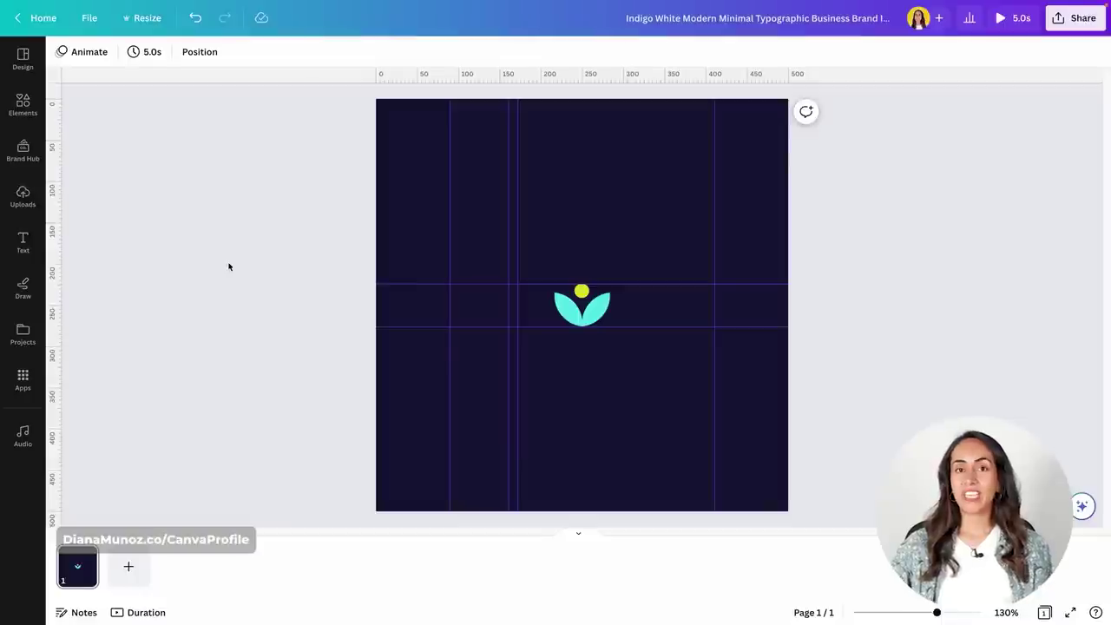
Select only the hidden "Radiant." text and create a straight rightward custom animation path for it with the Steady movement style
drag(228, 263, 431, 412)
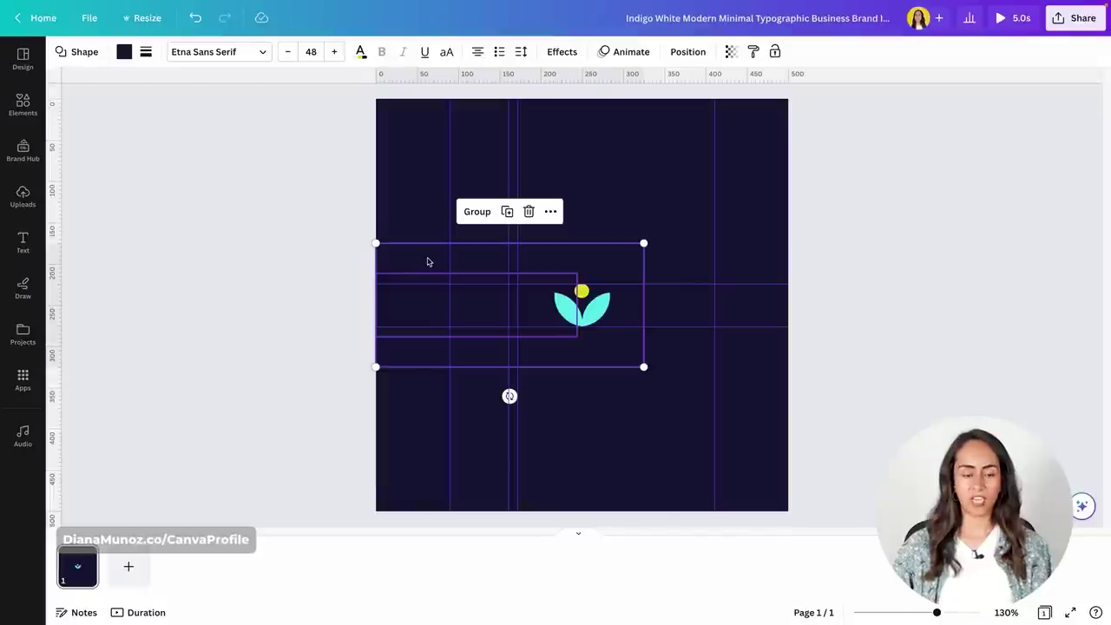
key(shift)
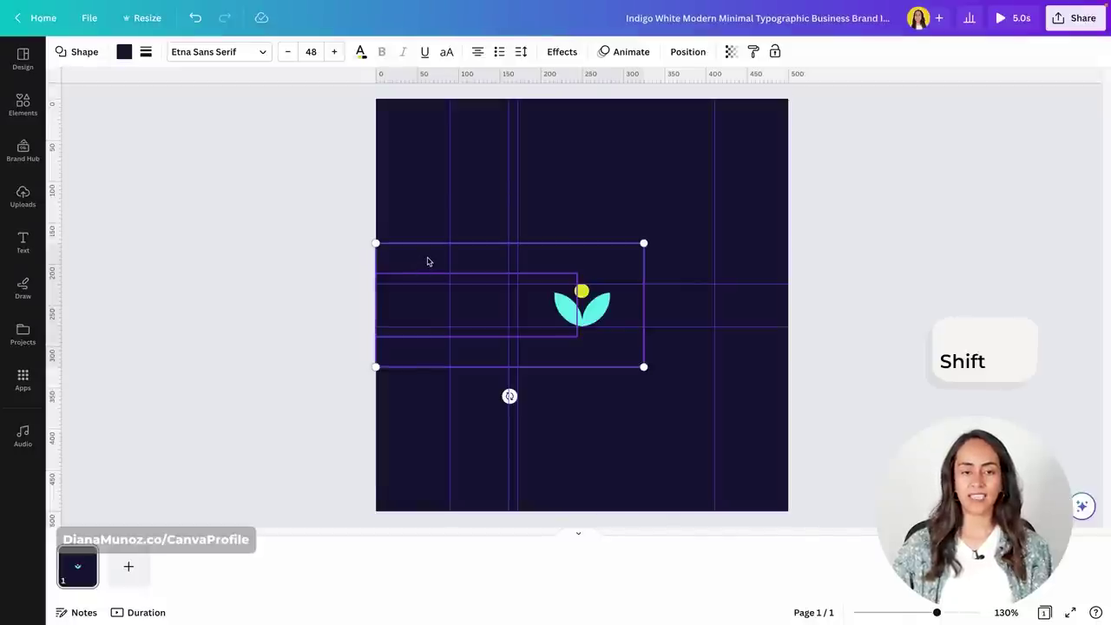
shift+click(427, 262)
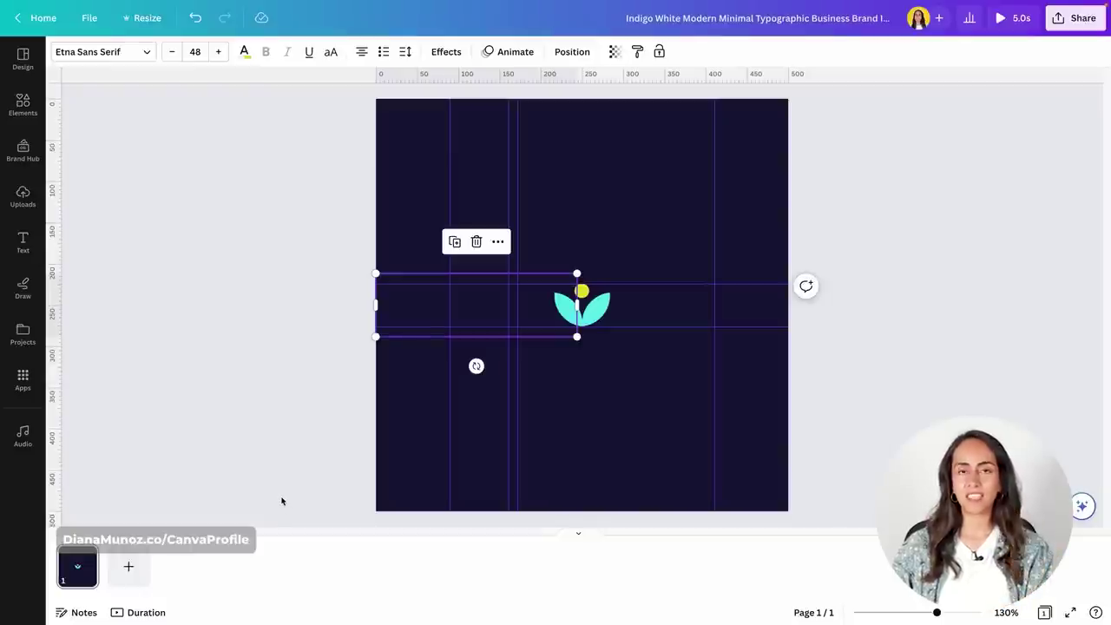
click(514, 53)
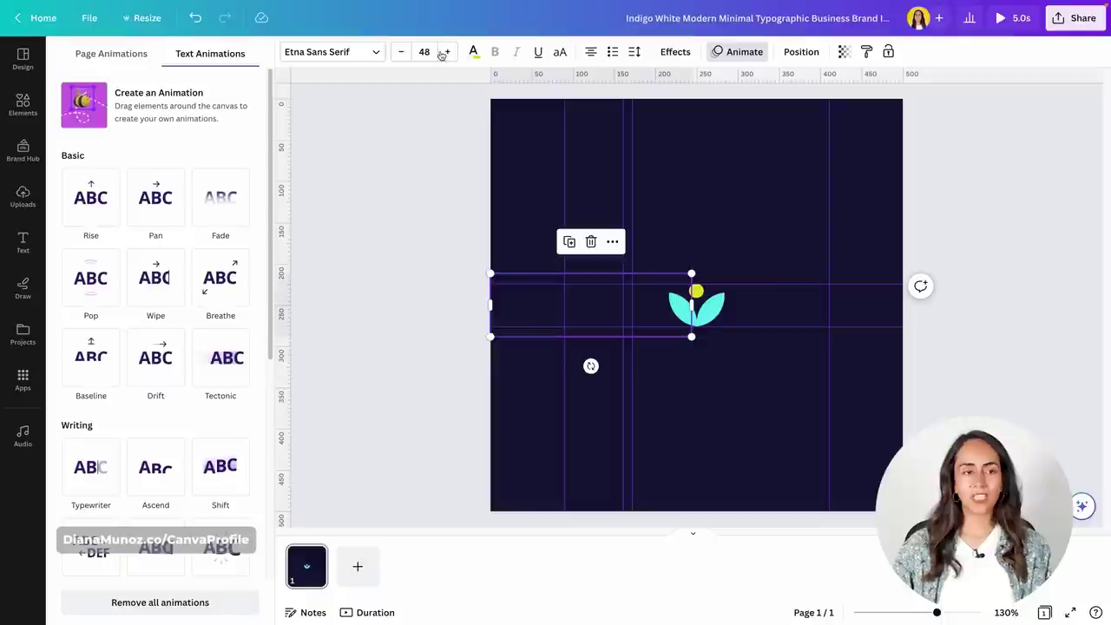
click(215, 96)
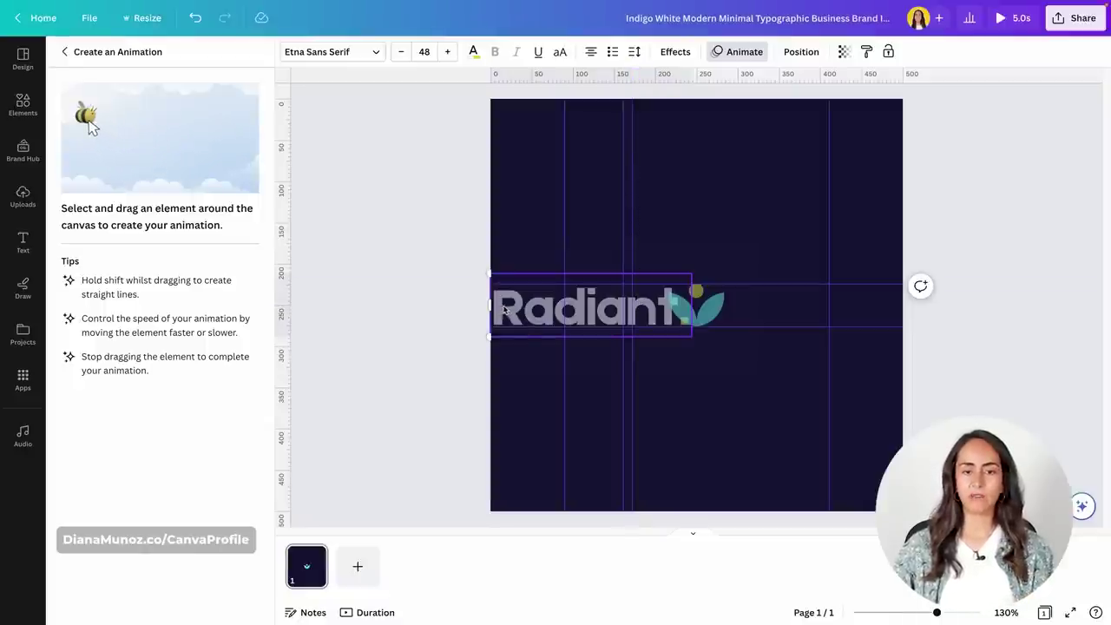
drag(529, 314, 663, 304)
click(230, 115)
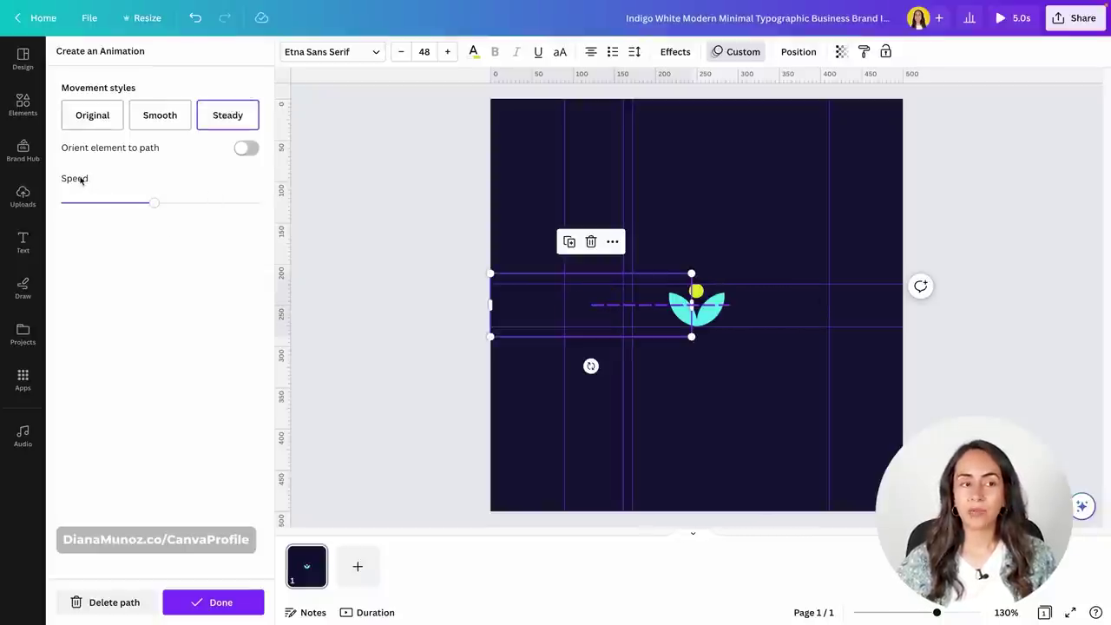
Fine-tune the speed of the "Radiant." text's animation to a mid-range setting close to the leaf icon's speed
click(149, 204)
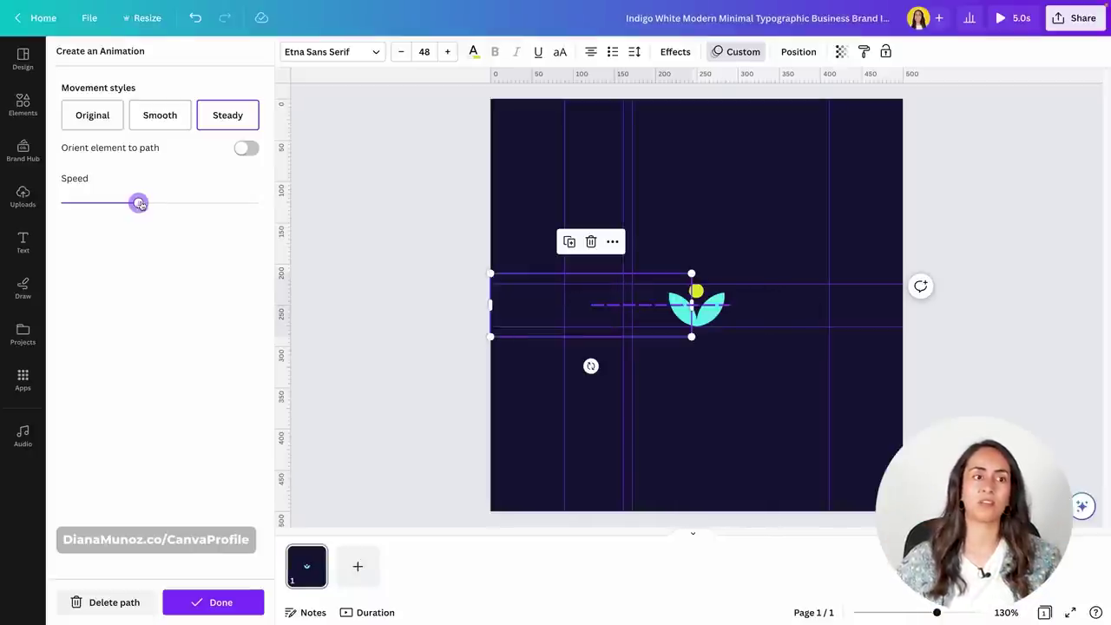
click(201, 208)
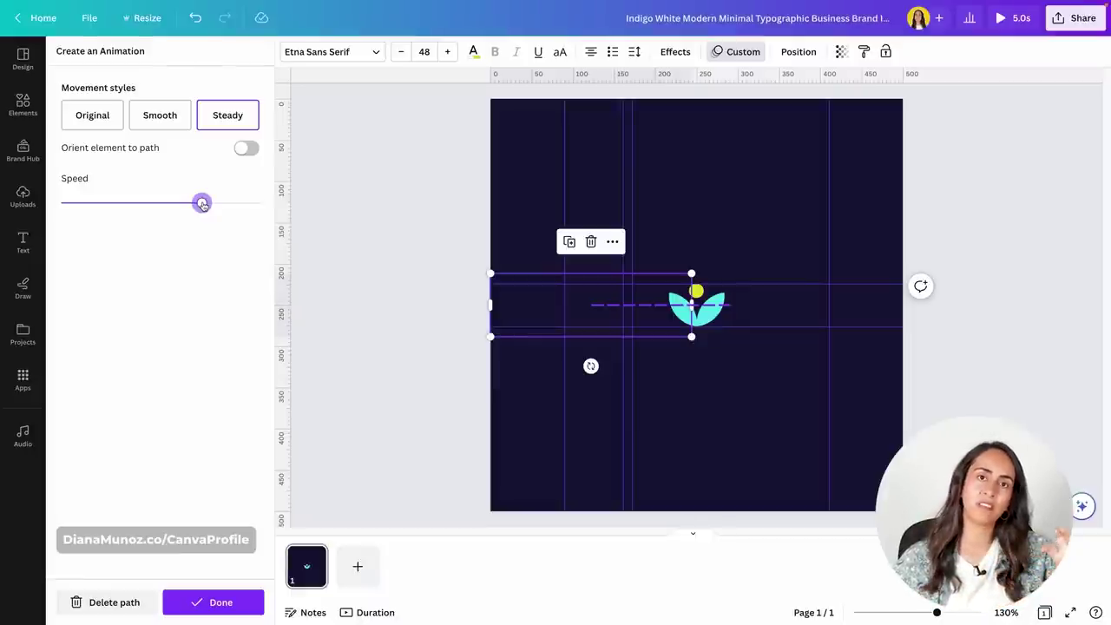
click(155, 206)
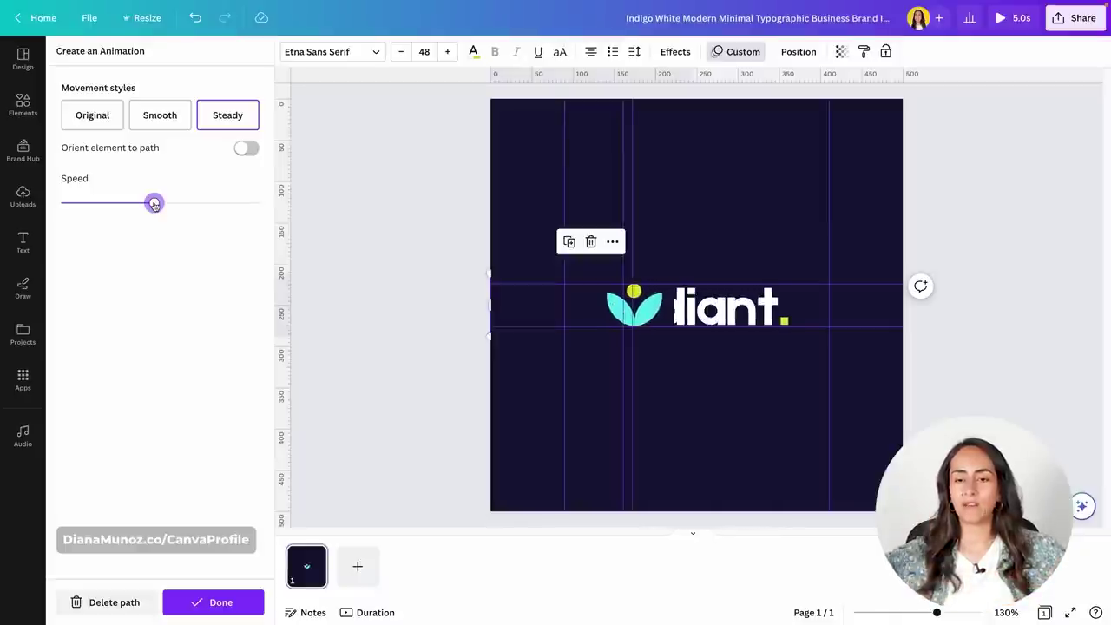
drag(154, 205, 151, 205)
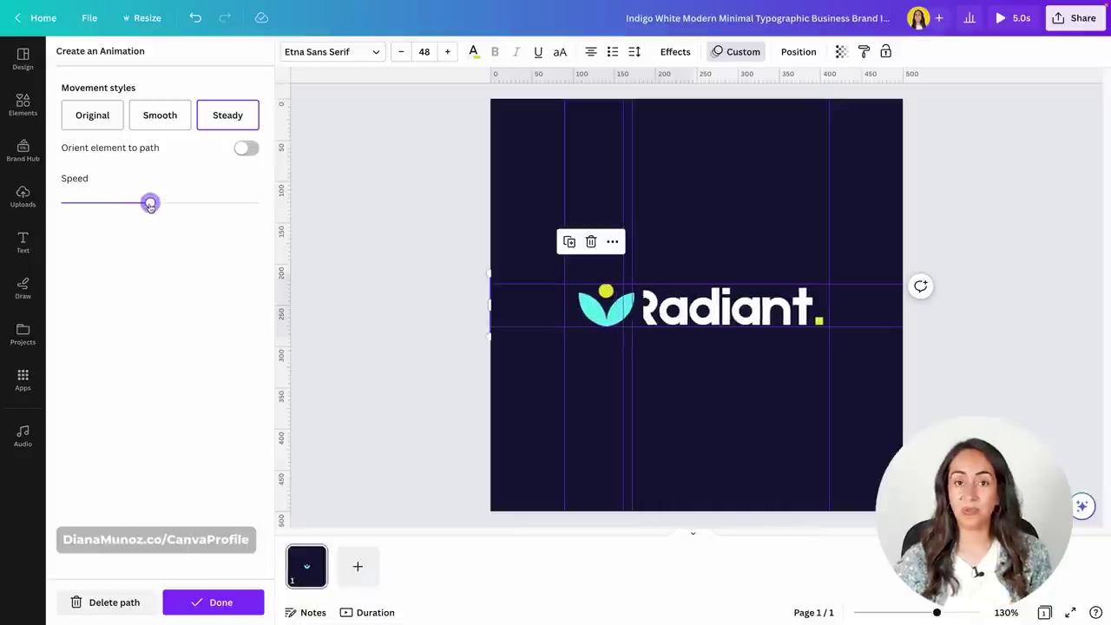
Settle the "Radiant." text's path speed just short of mid-range, finish its animation and preview the complete logo
drag(155, 207, 155, 207)
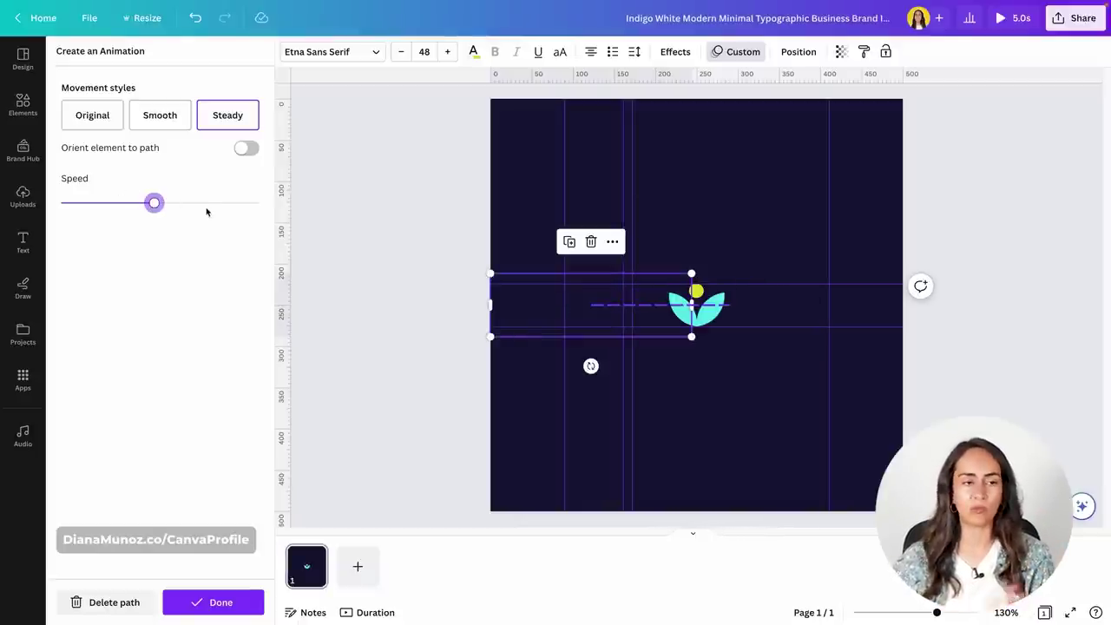
click(214, 602)
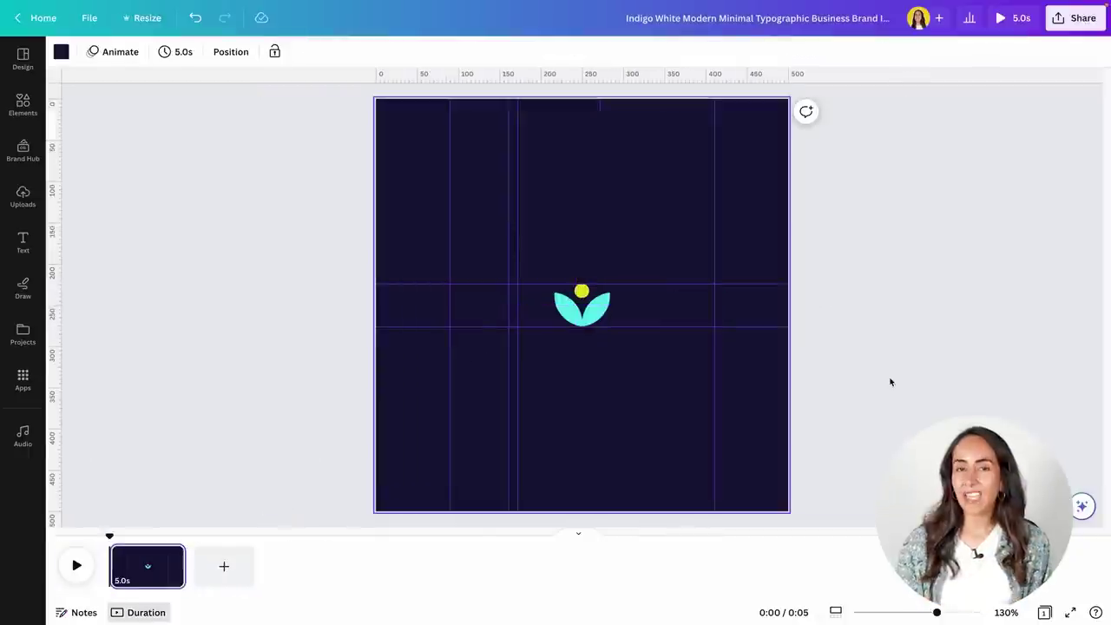
click(1013, 19)
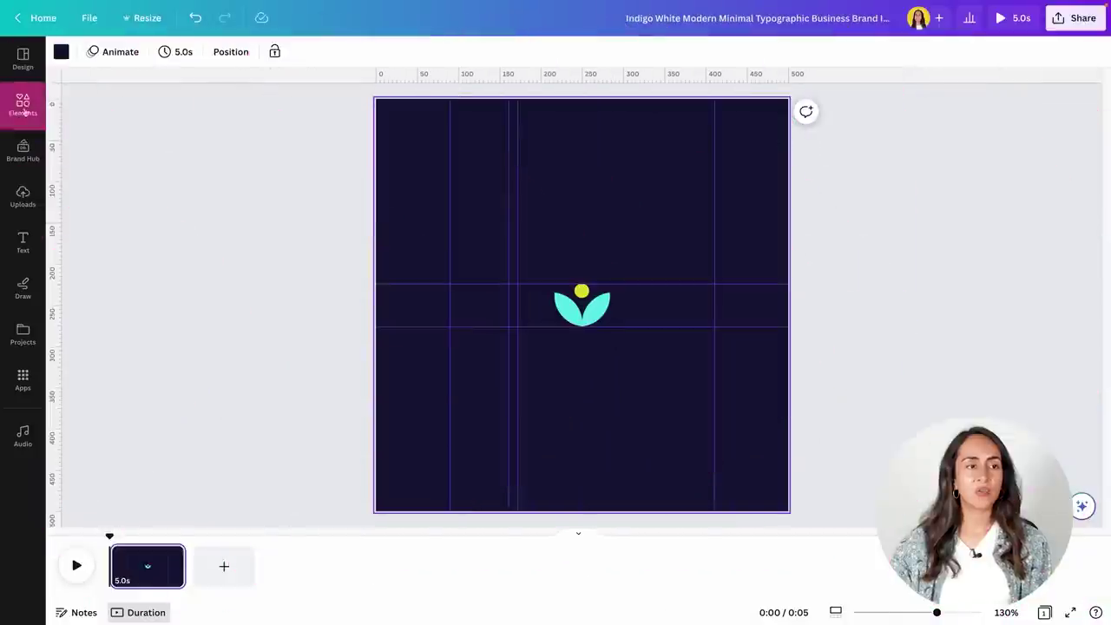
Add the ambient track "Wisdom in the Sun" from the audio library to the design and play it with the animation
click(22, 104)
scroll(194, 434, down, 5)
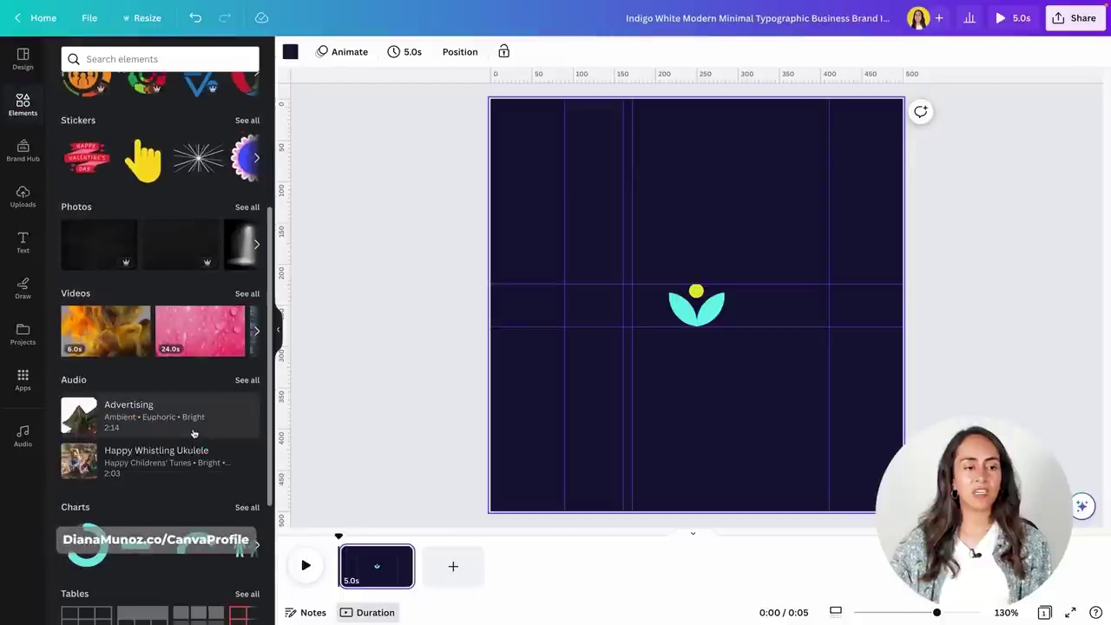
click(246, 283)
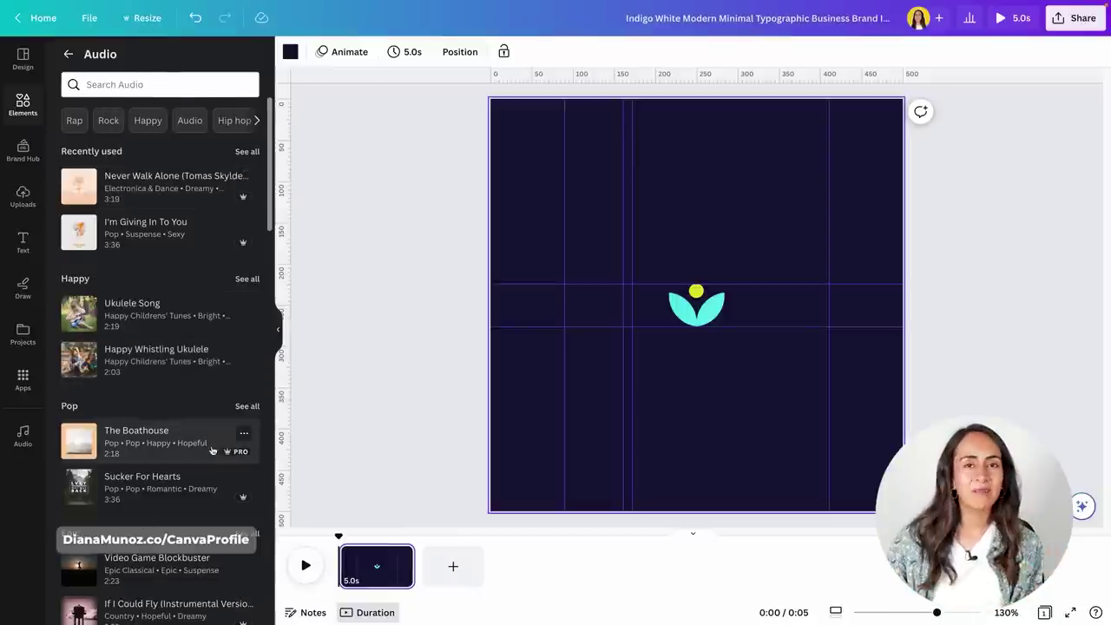
scroll(211, 450, down, 5)
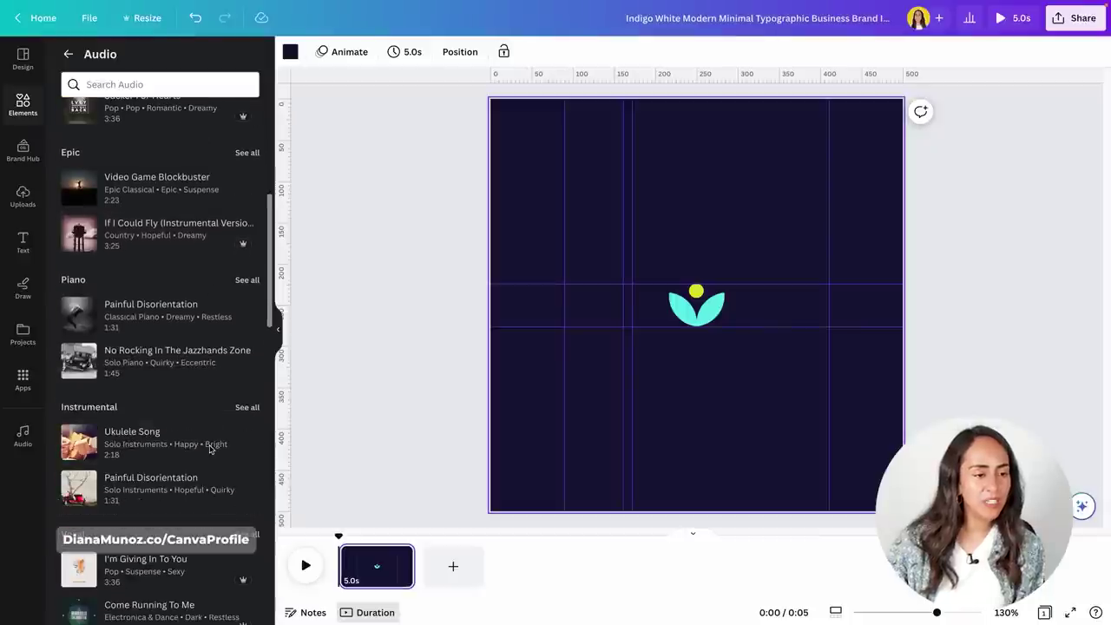
scroll(209, 449, down, 5)
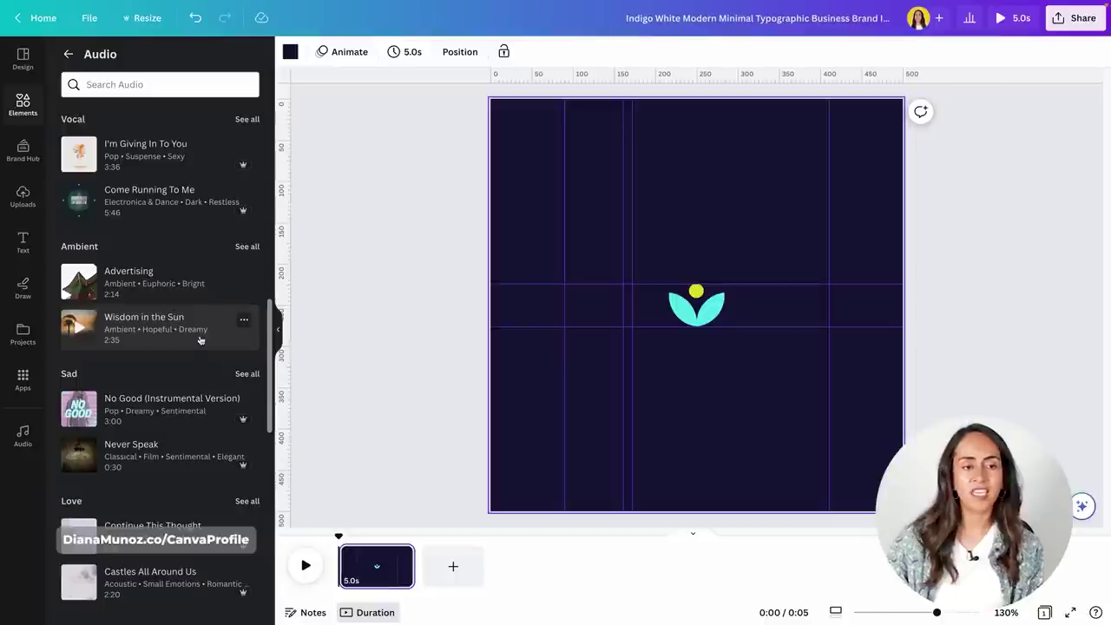
click(148, 323)
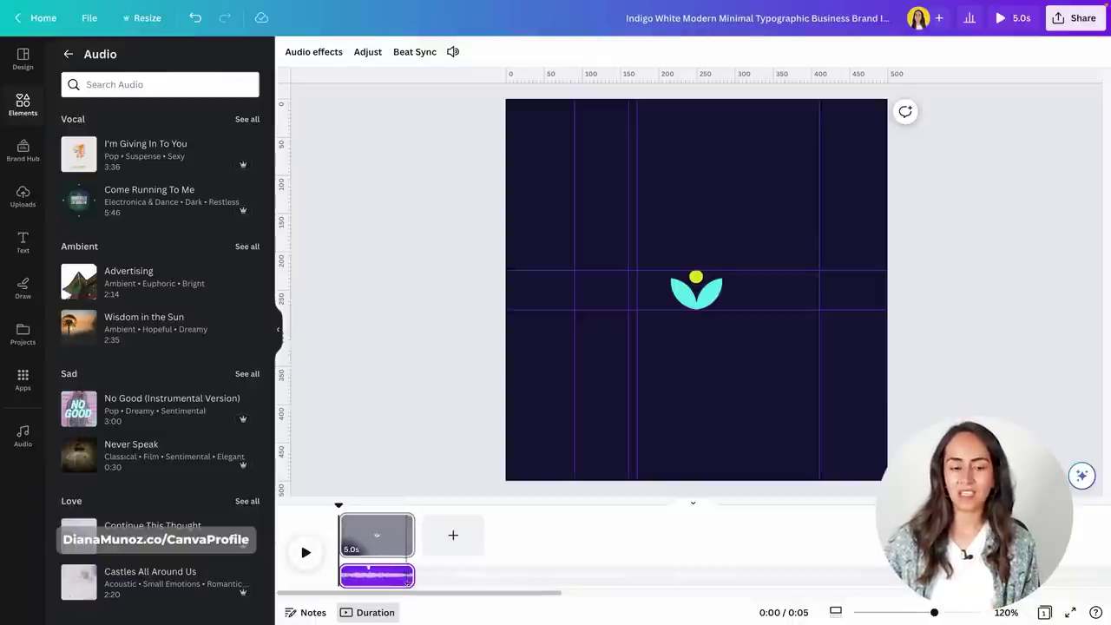
click(304, 552)
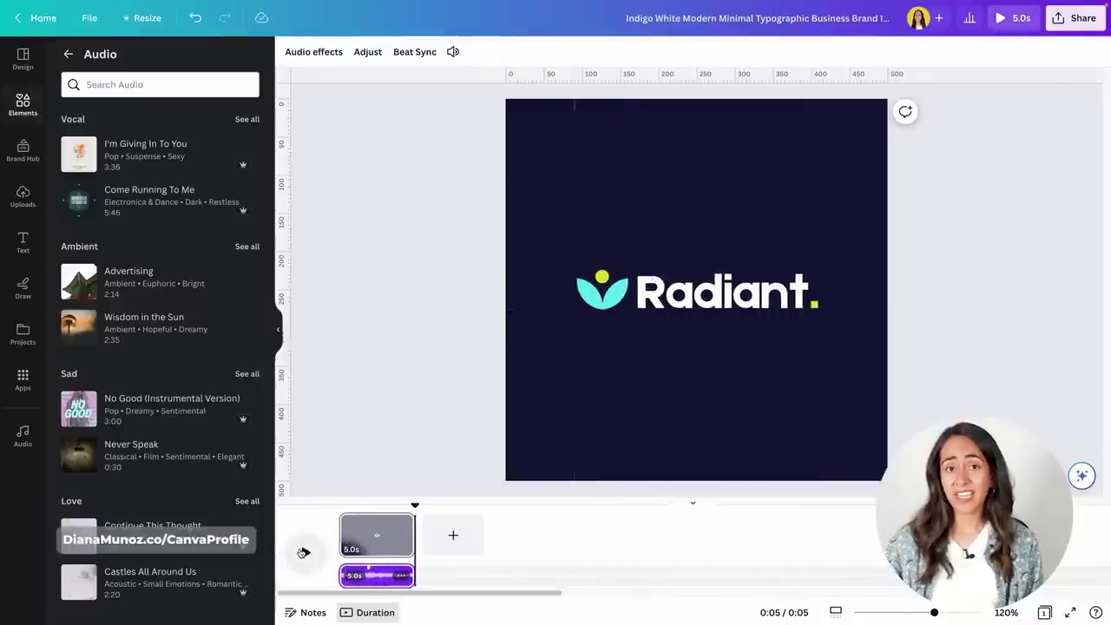
Shift the audio clip to a later section of the track and play it against the animation
double_click(379, 580)
drag(379, 580, 305, 575)
click(306, 552)
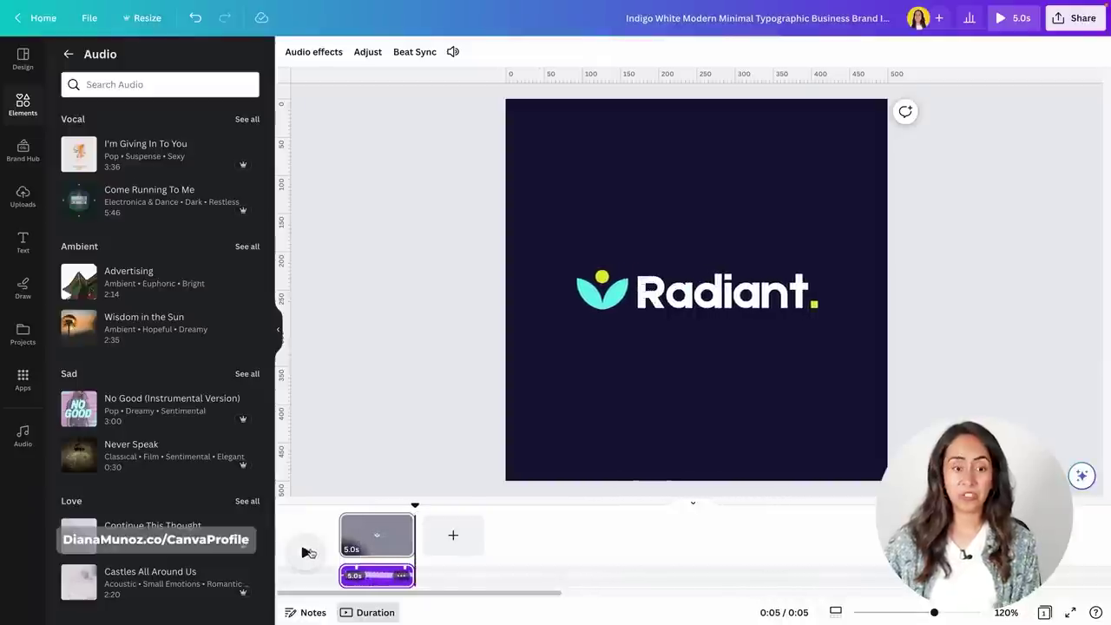
Reposition the audio to start about 0.2 s into the track and play the animation from the beginning
double_click(395, 576)
drag(395, 576, 486, 575)
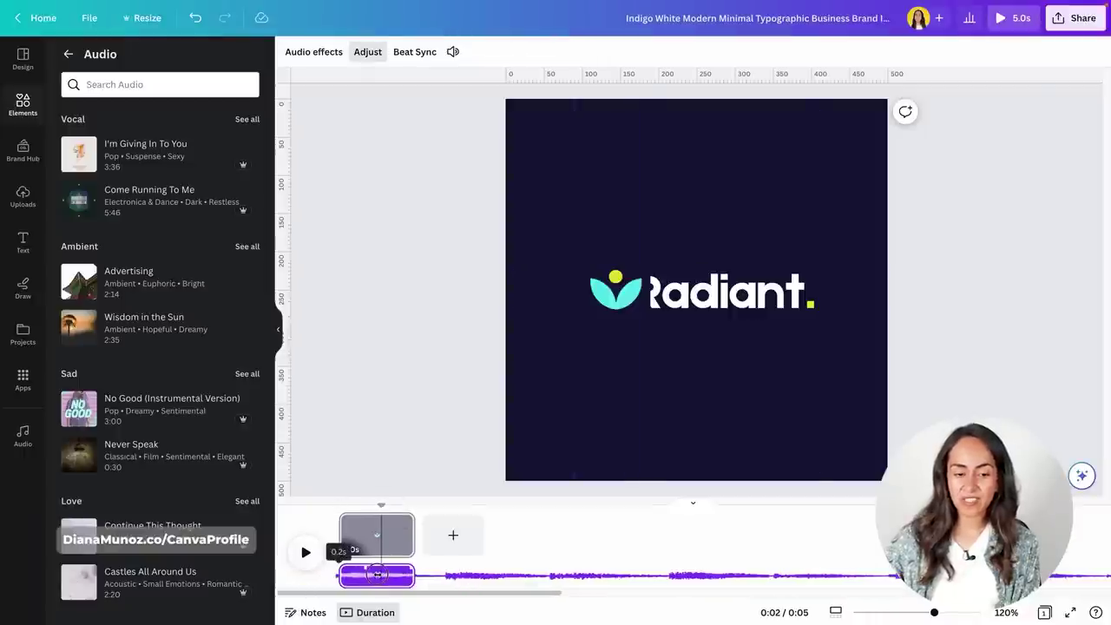
drag(382, 505, 339, 502)
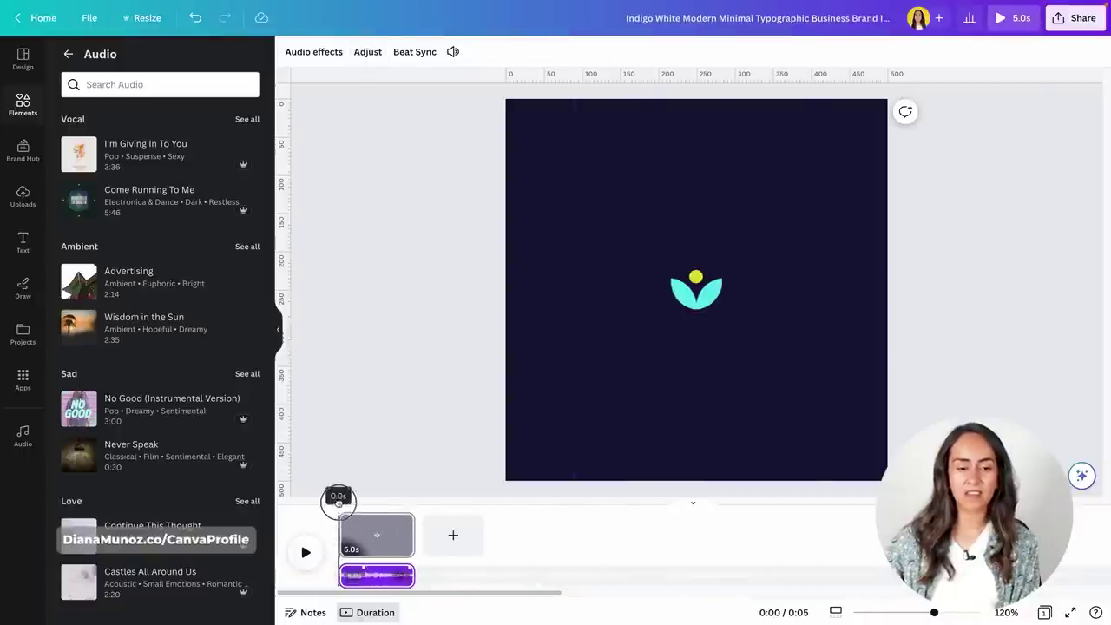
click(304, 553)
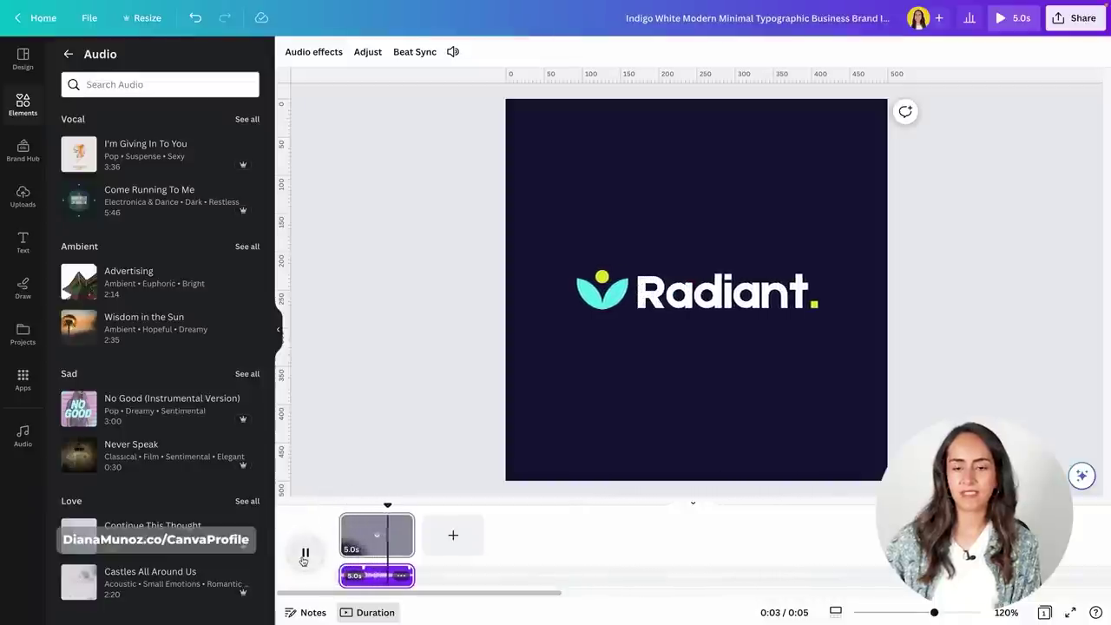
click(305, 555)
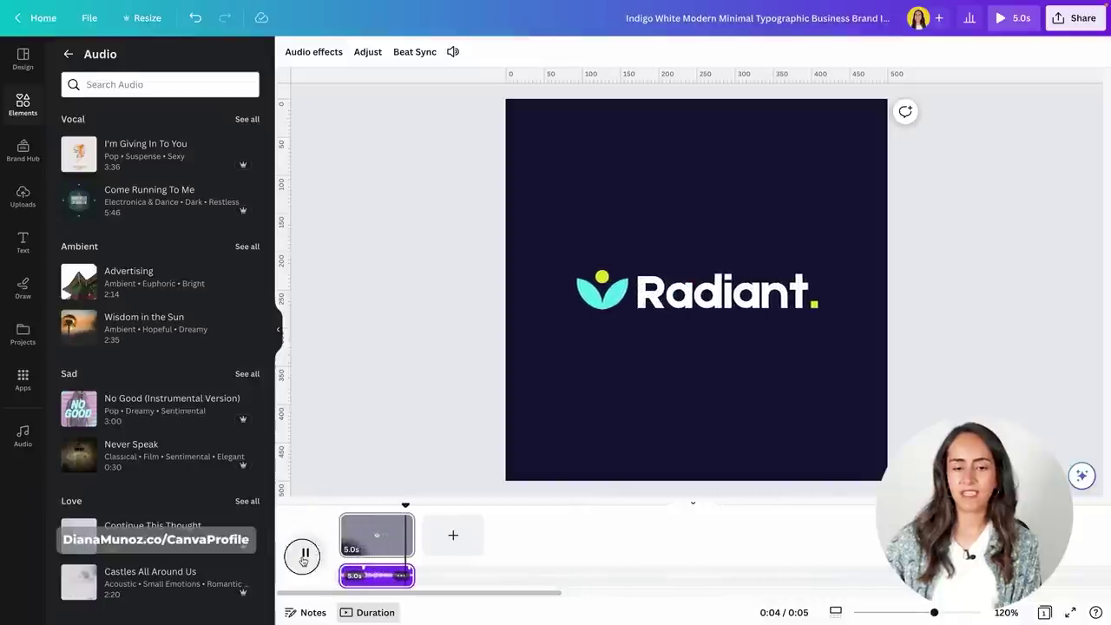
Apply a 0.7 s fade out to the audio track and play the animation from the beginning
click(308, 51)
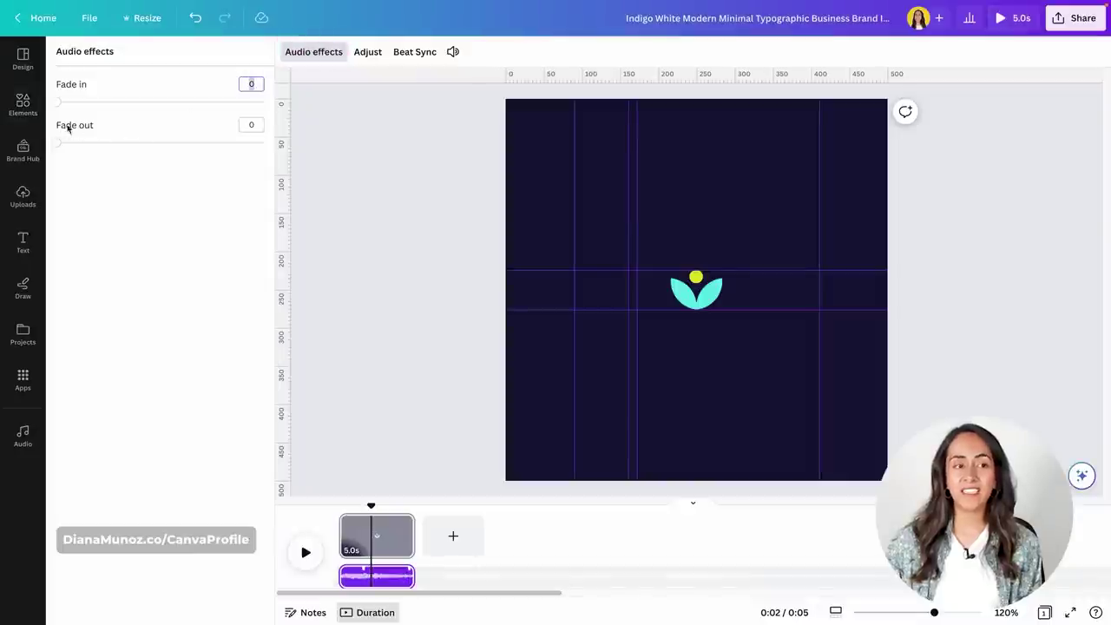
drag(108, 142, 113, 141)
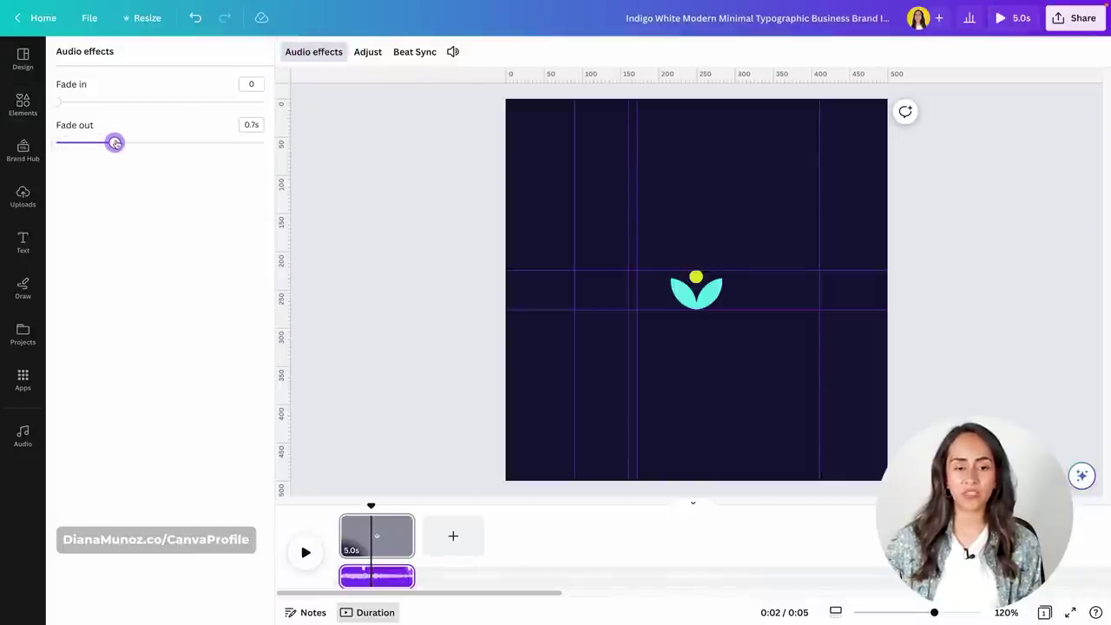
click(341, 507)
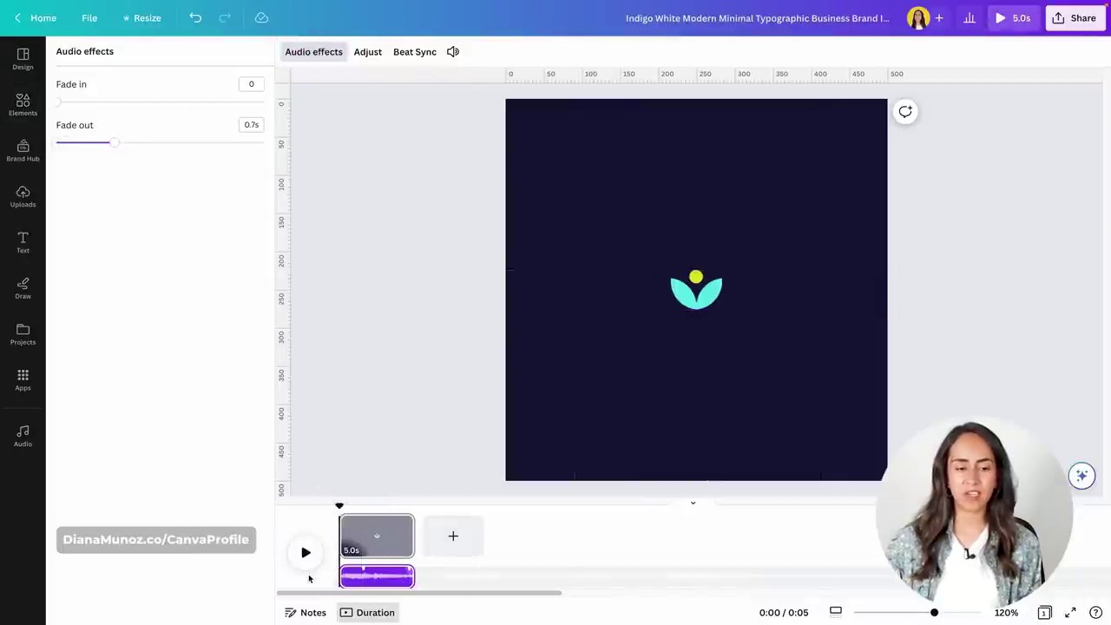
click(306, 554)
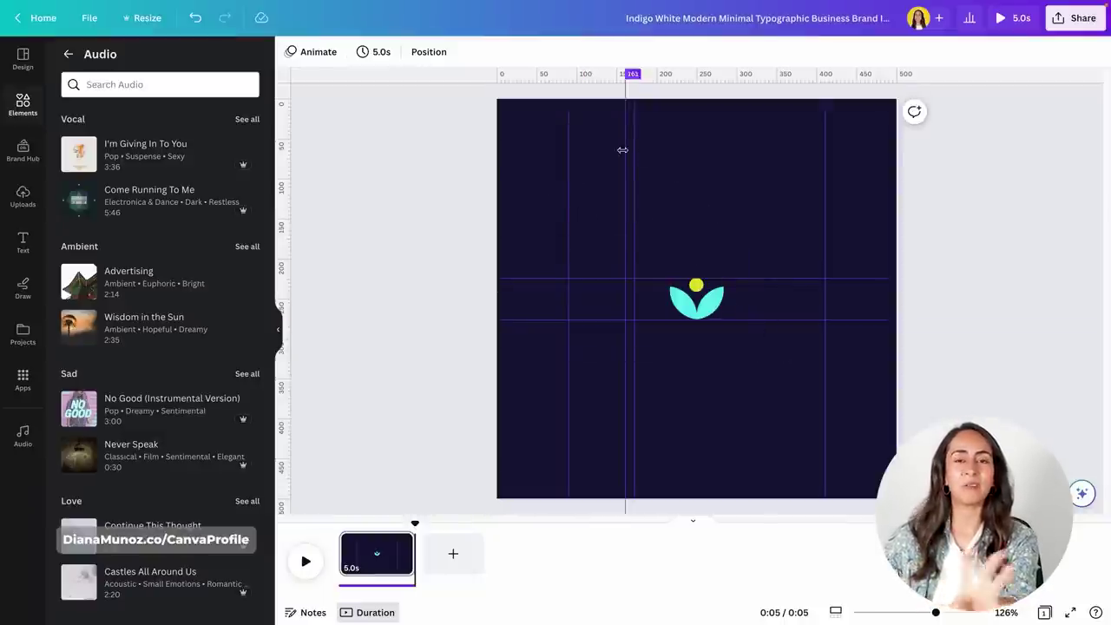
Hide the rulers and guides, and scrub the timeline to the finished logo near the end
click(89, 18)
mouse_move(133, 172)
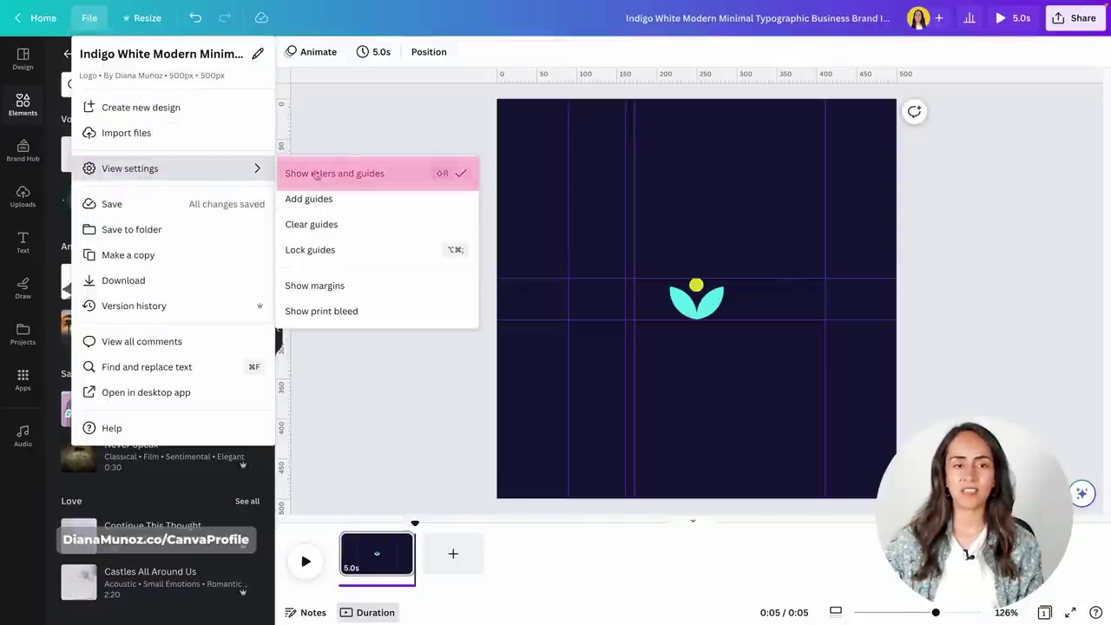
click(389, 182)
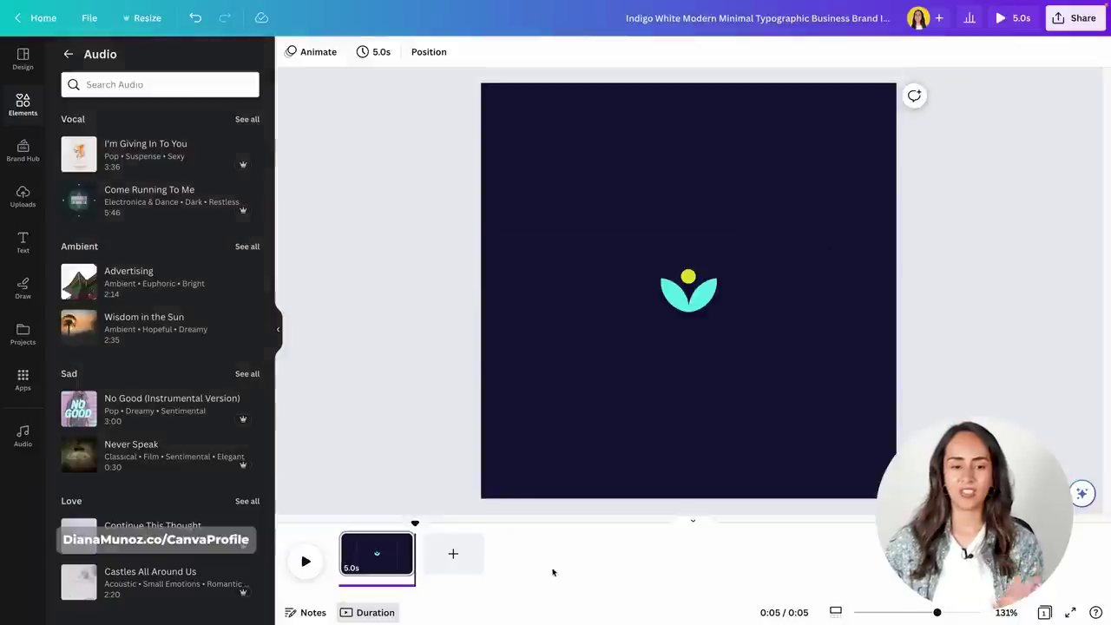
drag(322, 524, 408, 540)
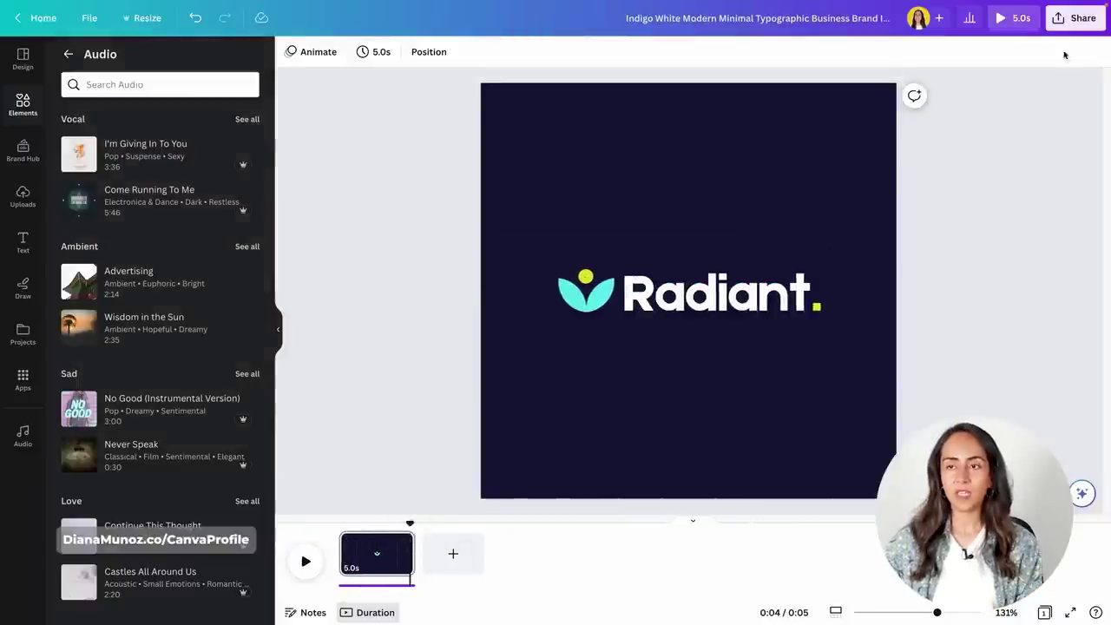
Download the animated logo as an MP4 video at the highest quality, 2,880 × 2,880 px
click(1065, 19)
click(894, 343)
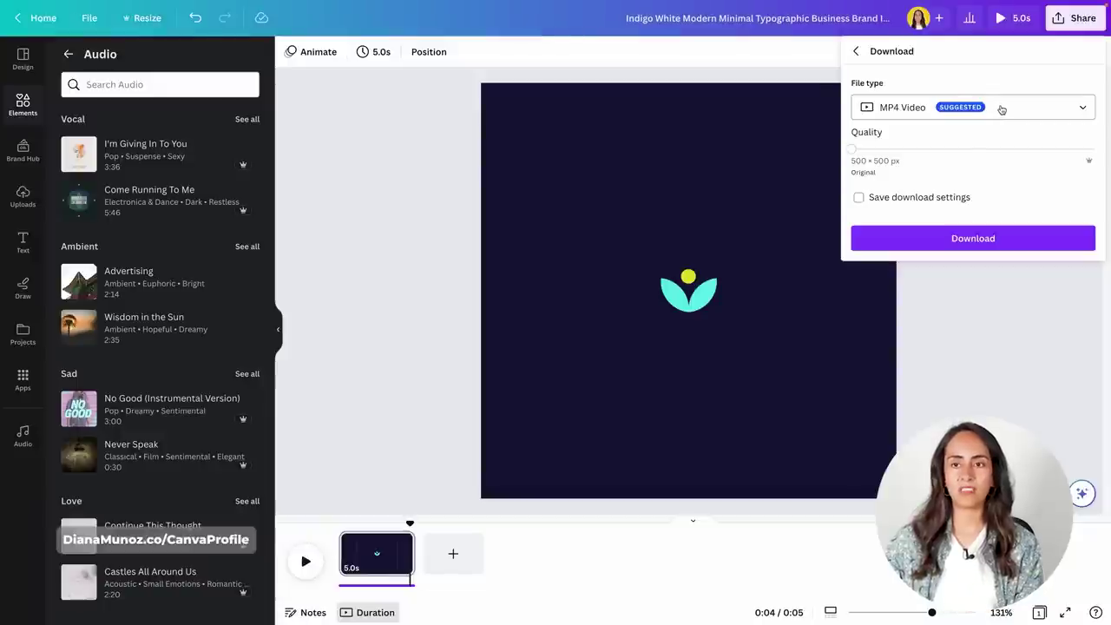
click(1052, 115)
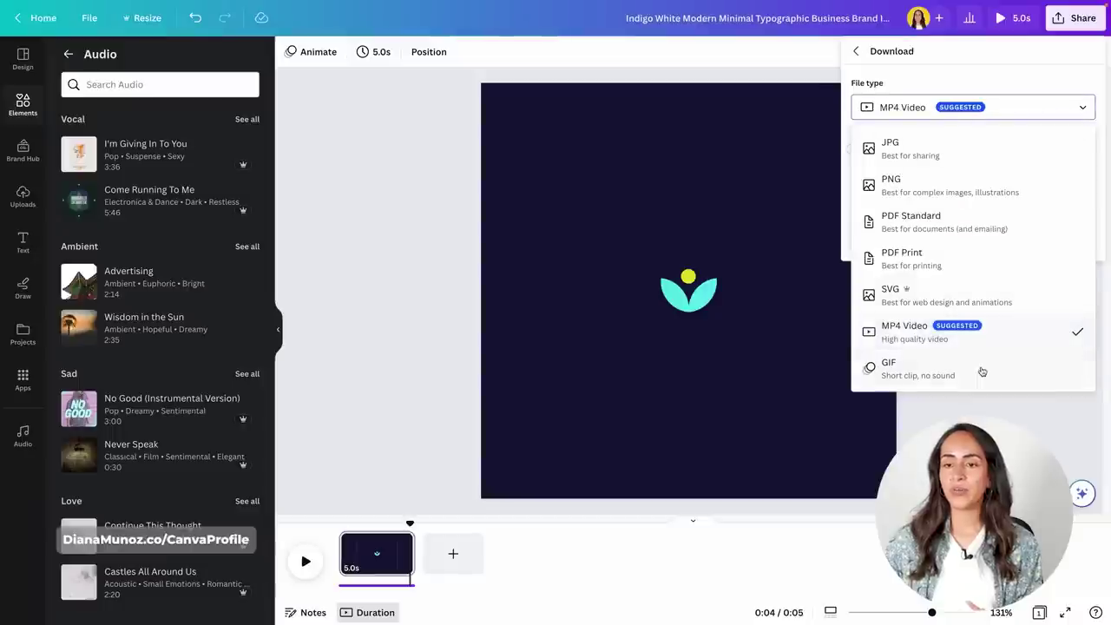
click(903, 371)
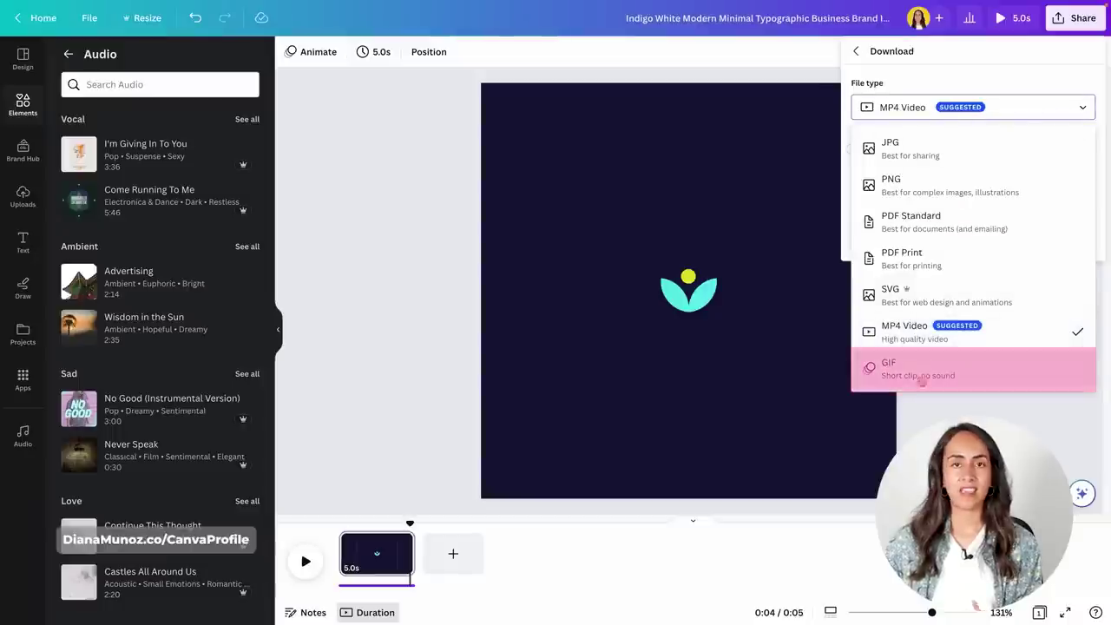
click(1017, 69)
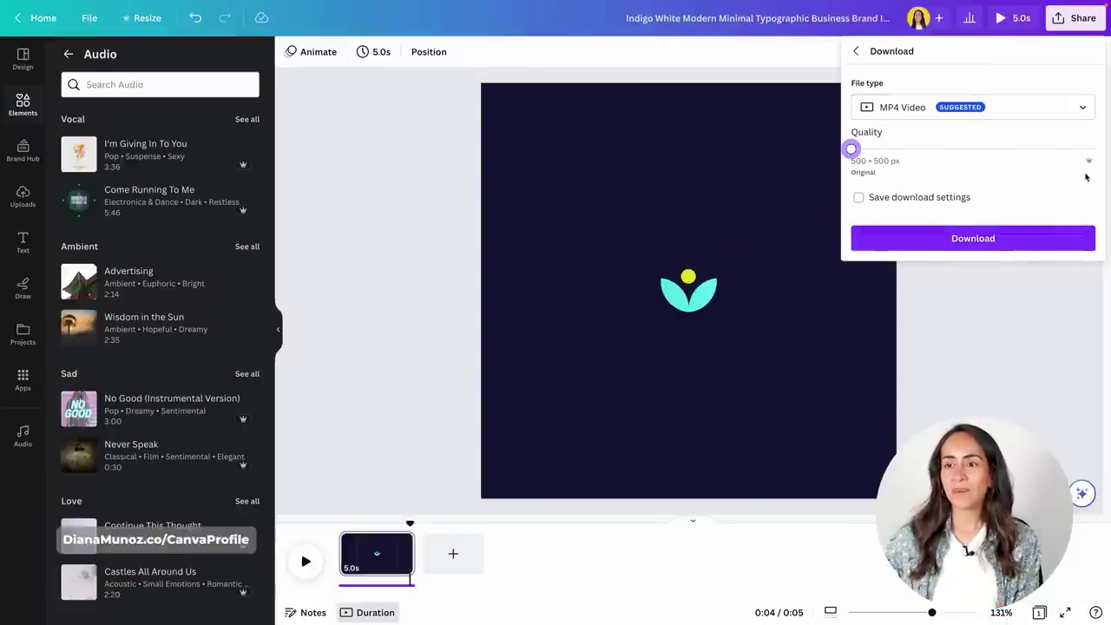
drag(852, 152, 1081, 153)
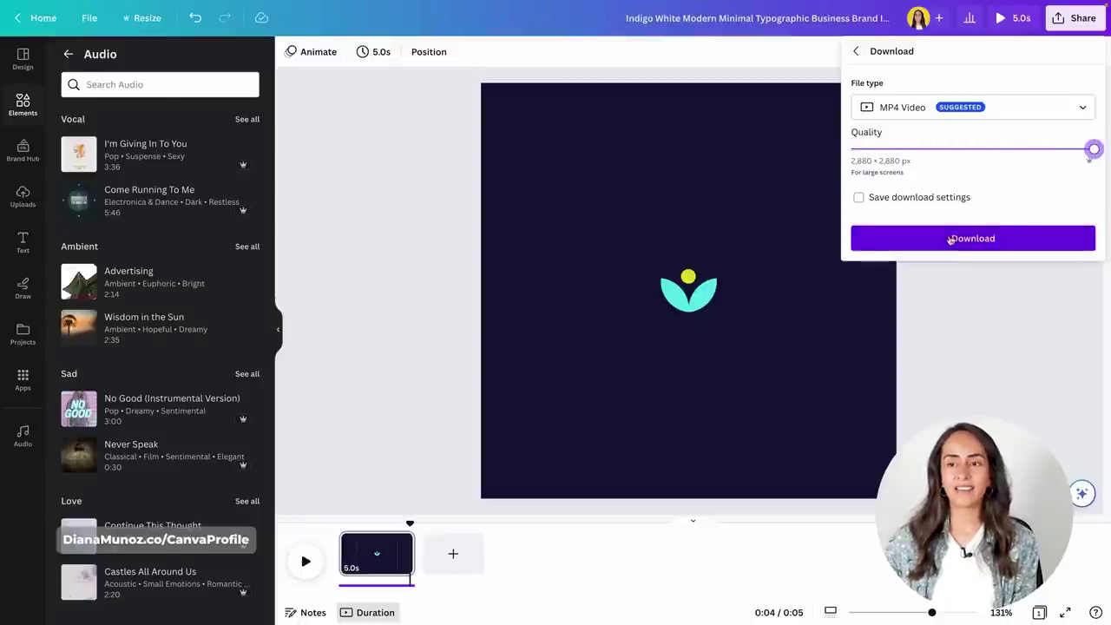
click(982, 242)
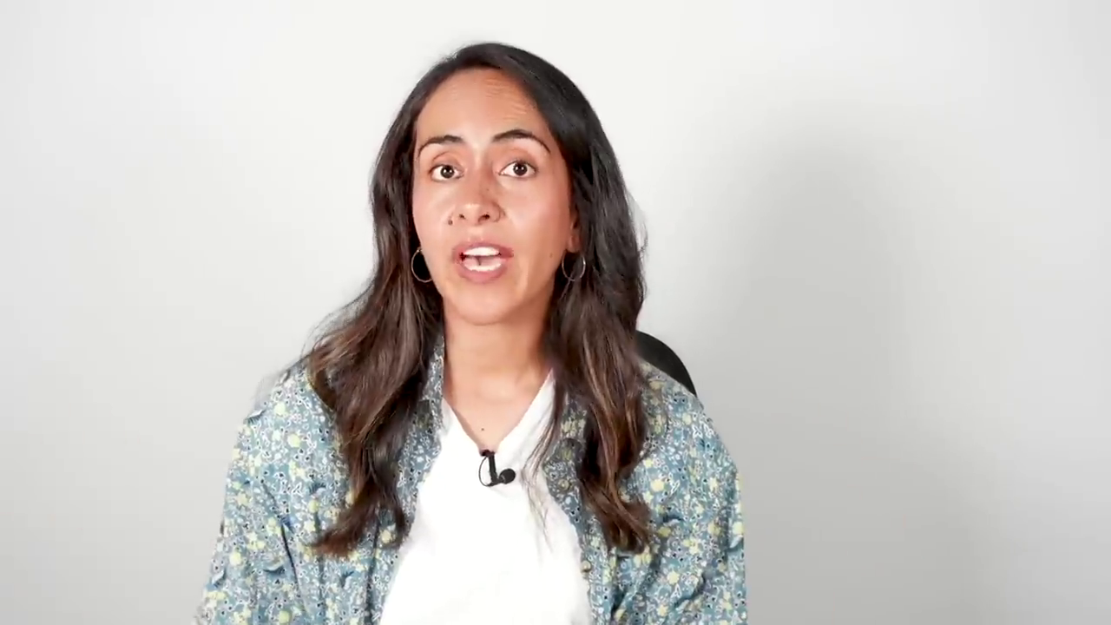